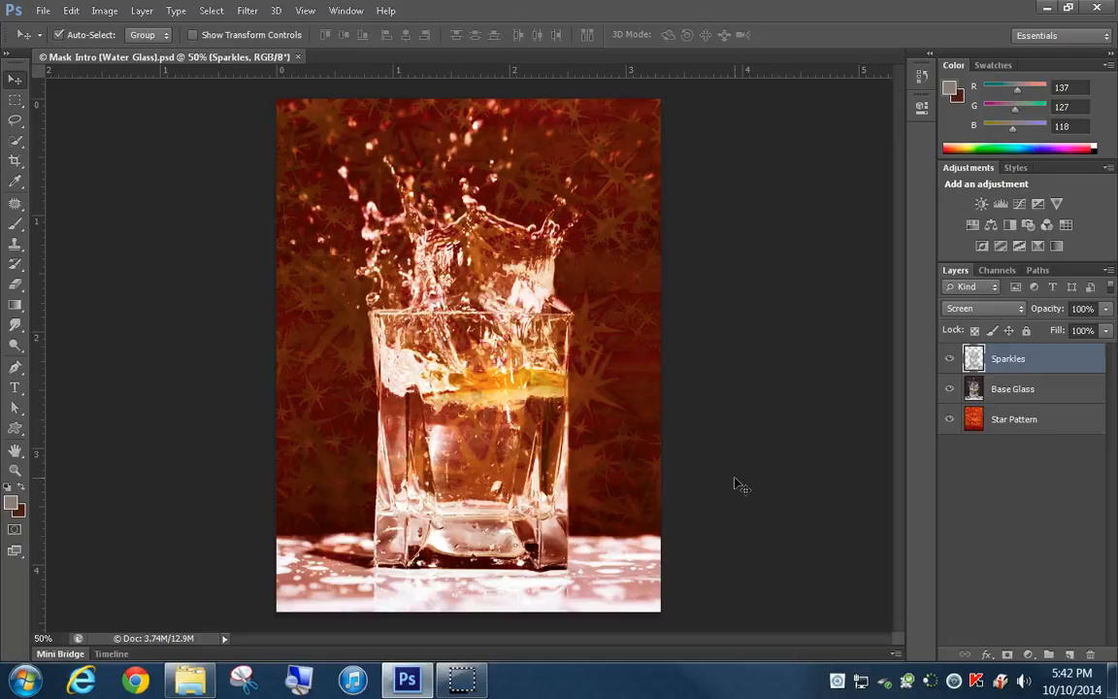
Open the Water Glass presentation from the 3 - Masking Intro (Water Glass) folder in File Explorer, and minimize it after viewing
left_click(190, 679)
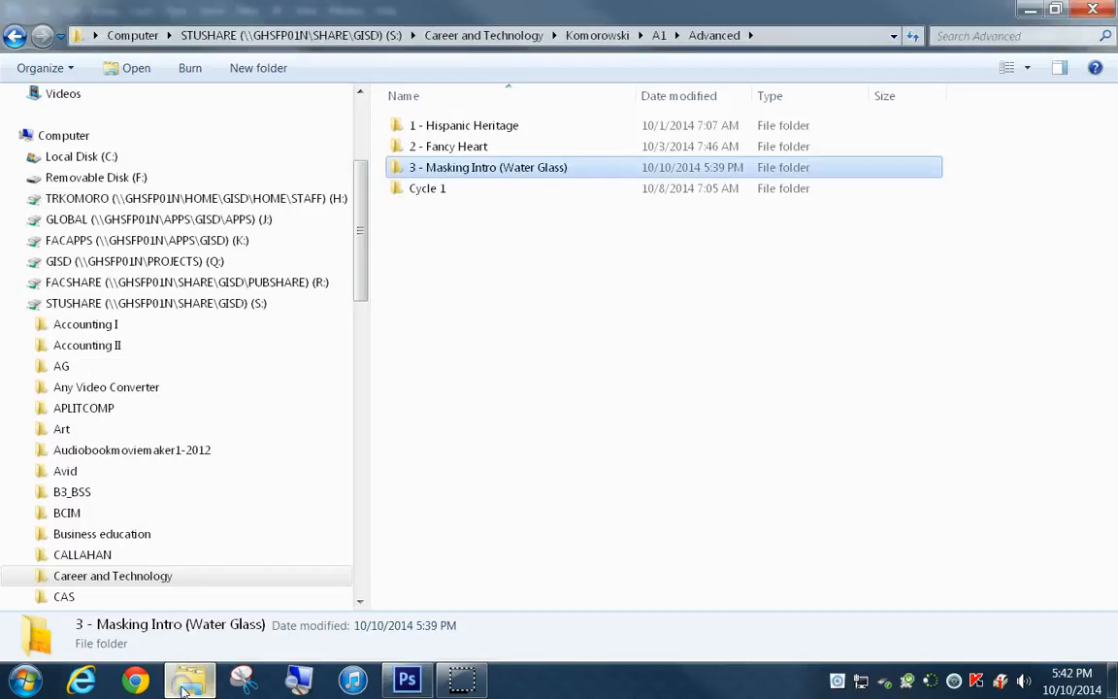
double_click(452, 173)
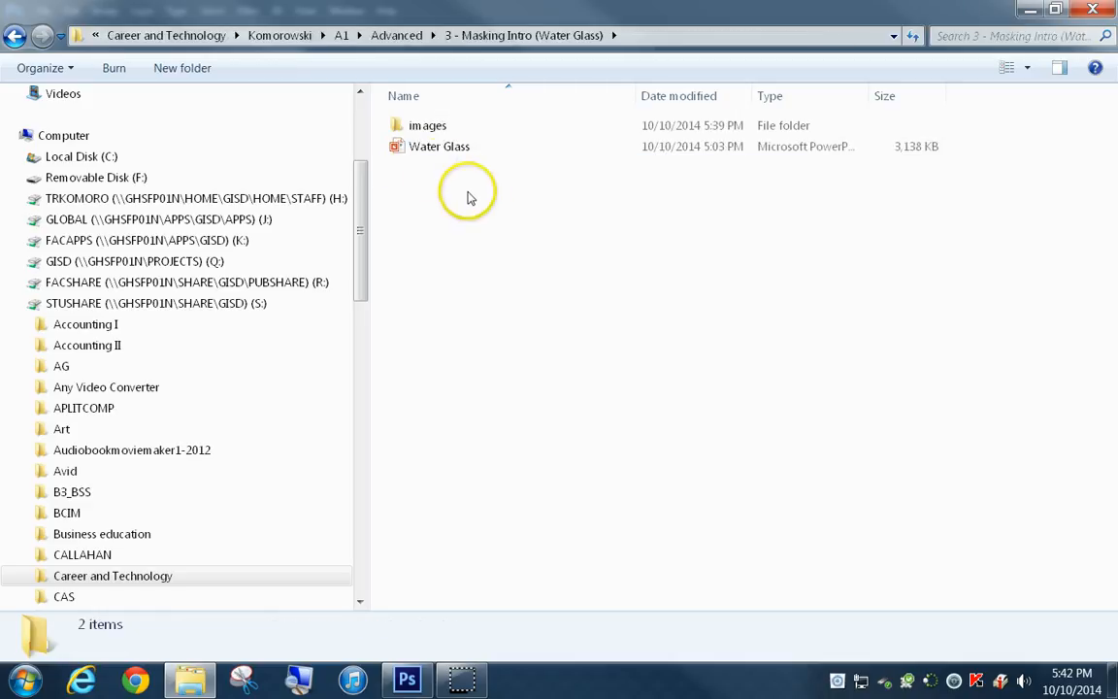
left_click(436, 149)
double_click(436, 148)
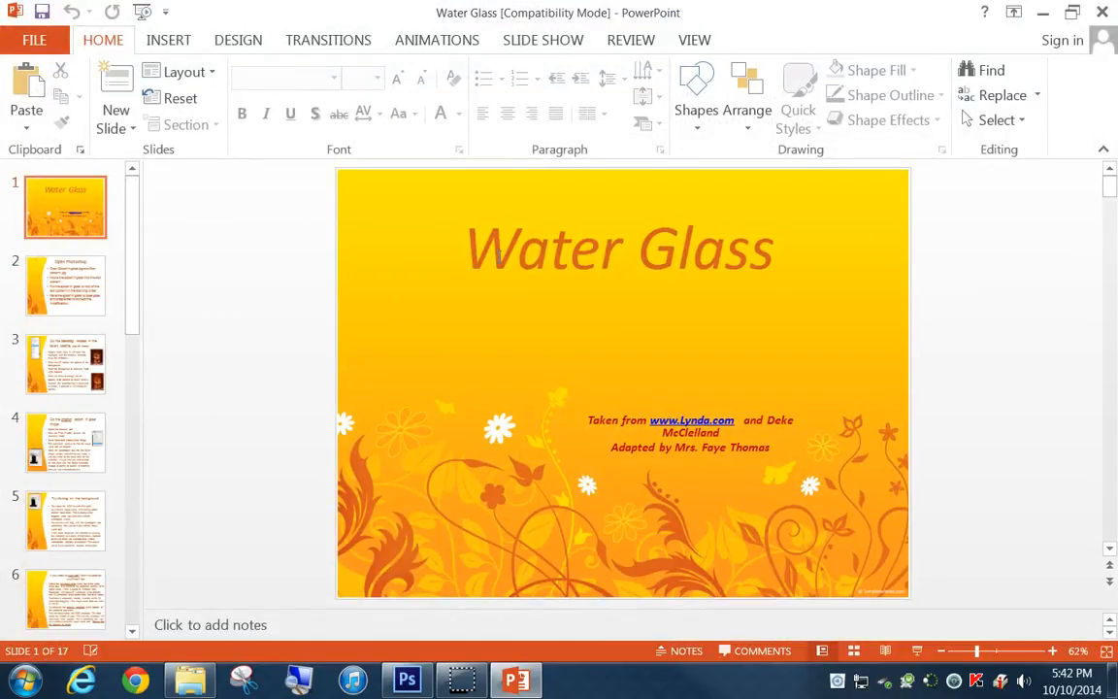
left_click(1041, 12)
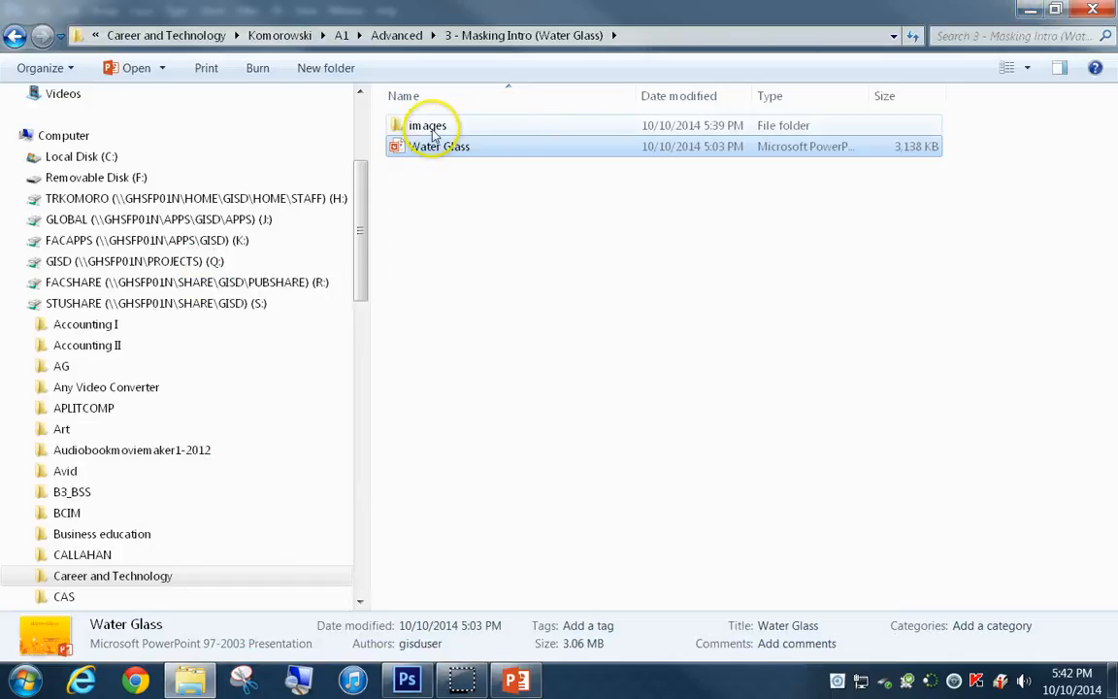
Preview the Star pattern image from the images folder, and close the Mask Intro (Water Glass).psd document in Photoshop
double_click(434, 129)
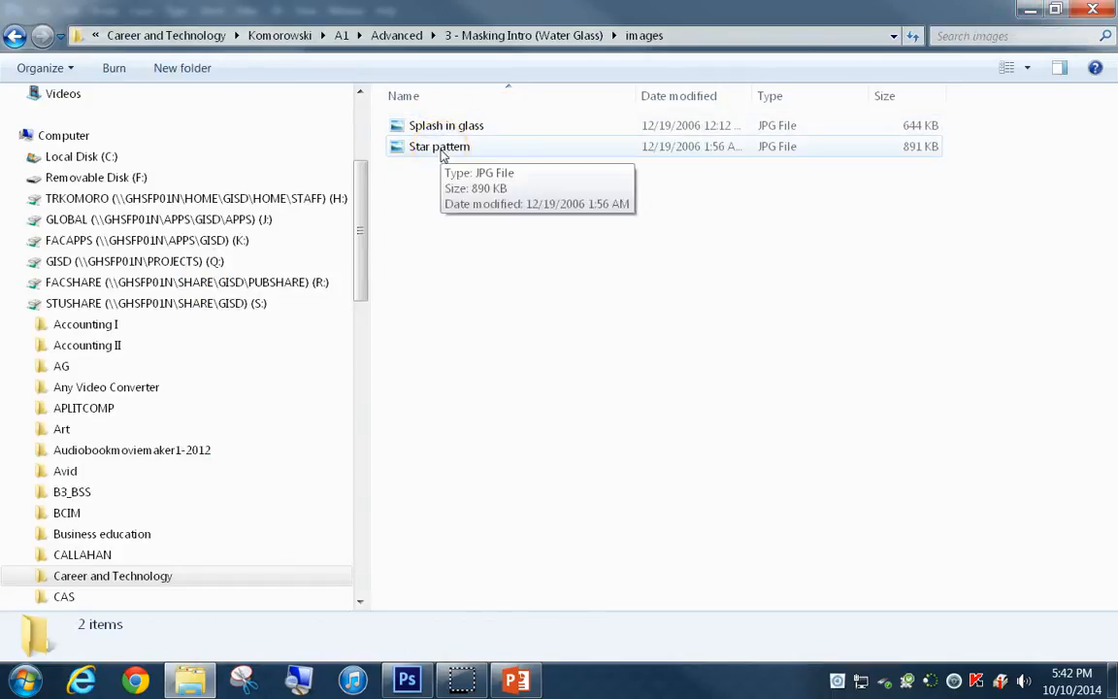
double_click(442, 149)
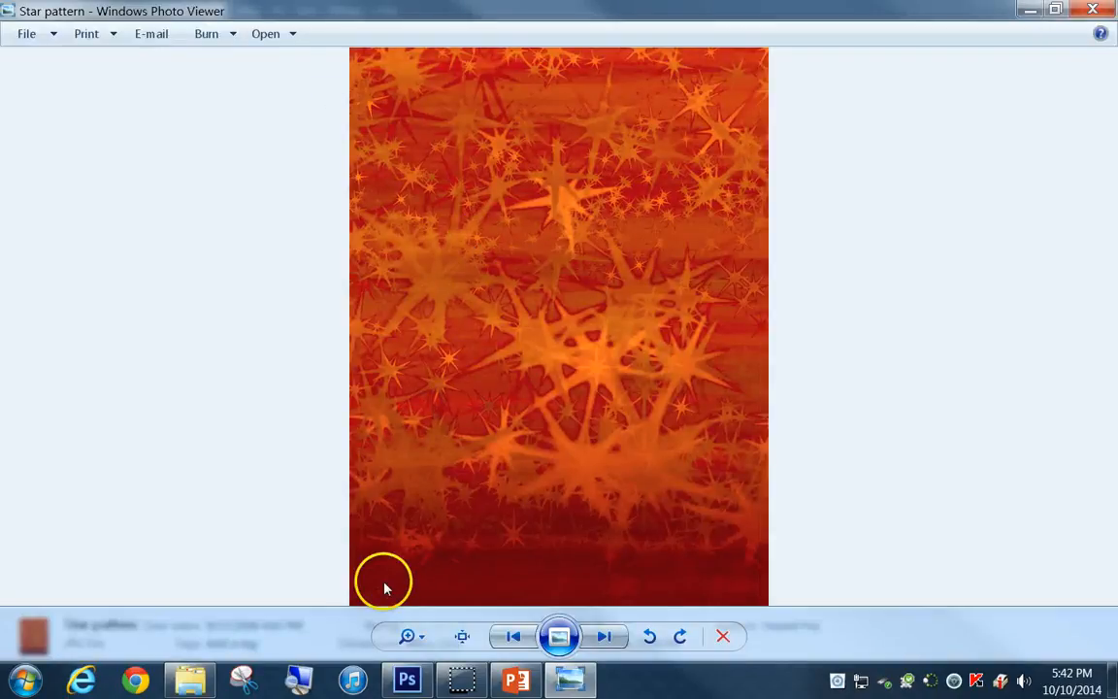
left_click(398, 682)
left_click(297, 56)
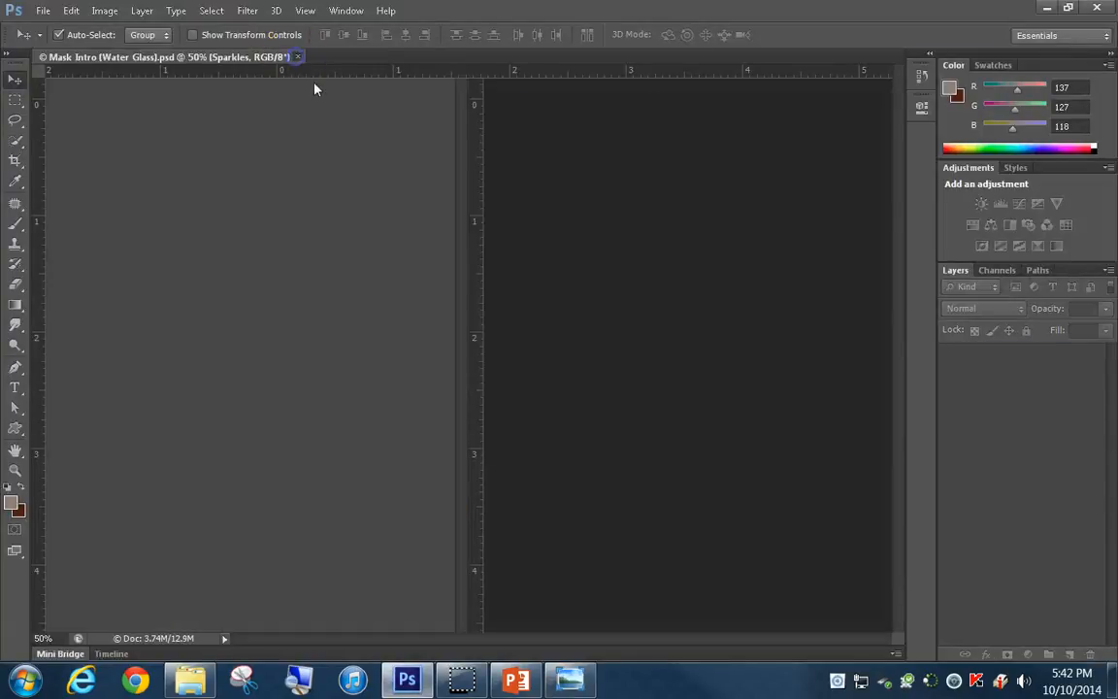
Open the previewed Star pattern image in Adobe Photoshop CS6, and return to the images folder in File Explorer
left_click(569, 682)
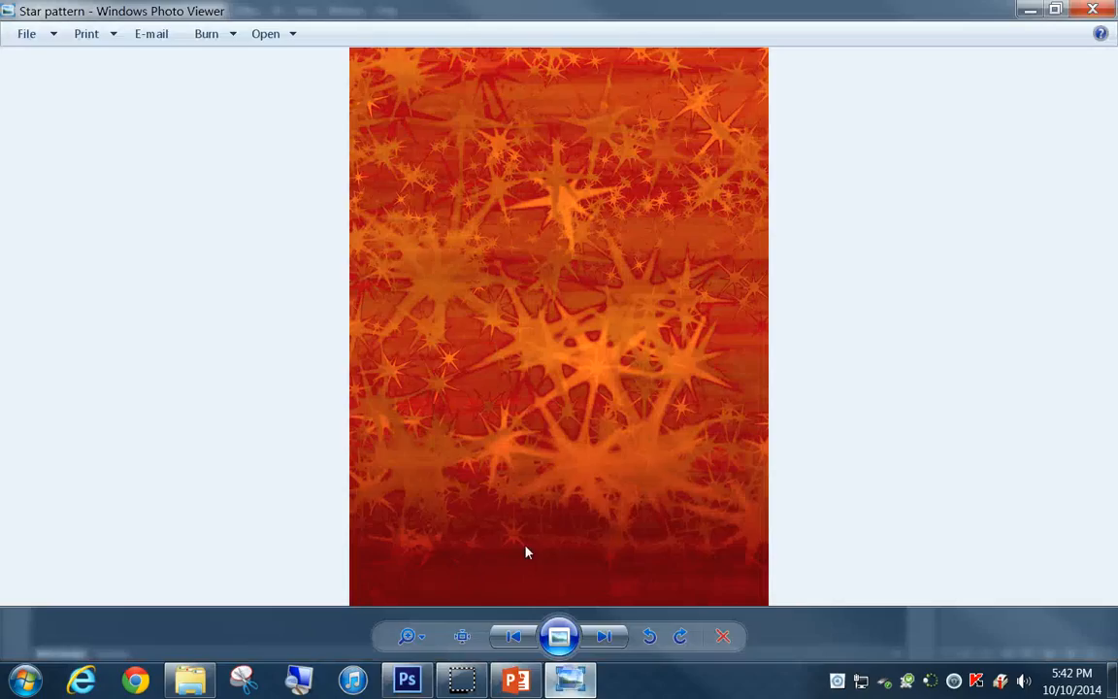
left_click(267, 34)
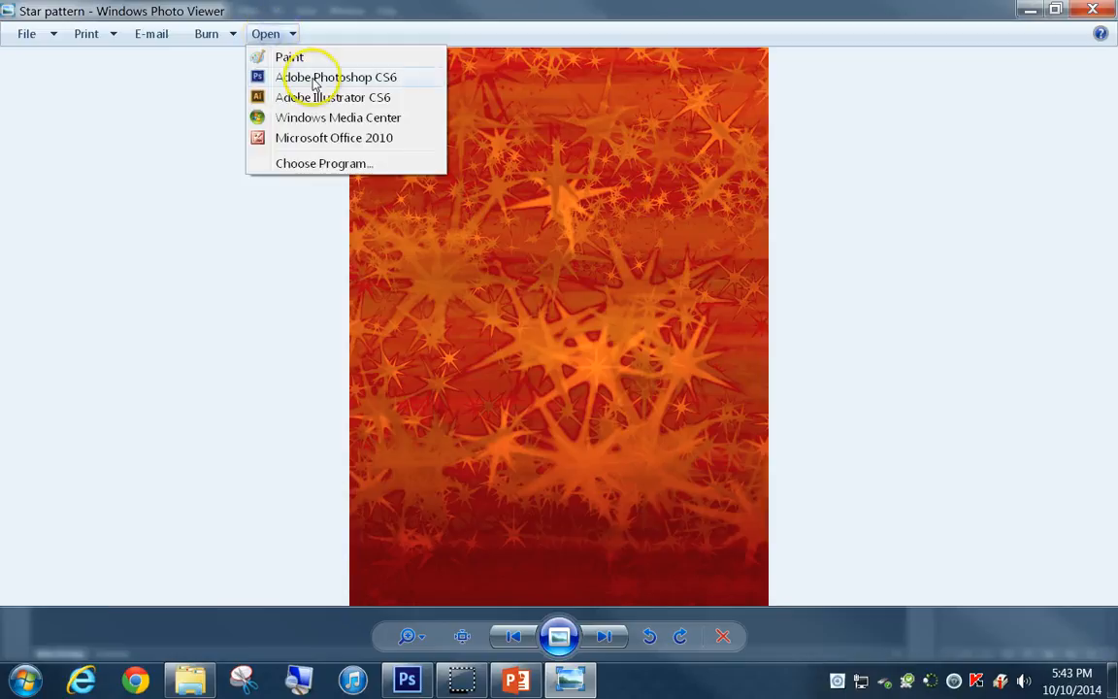
left_click(314, 80)
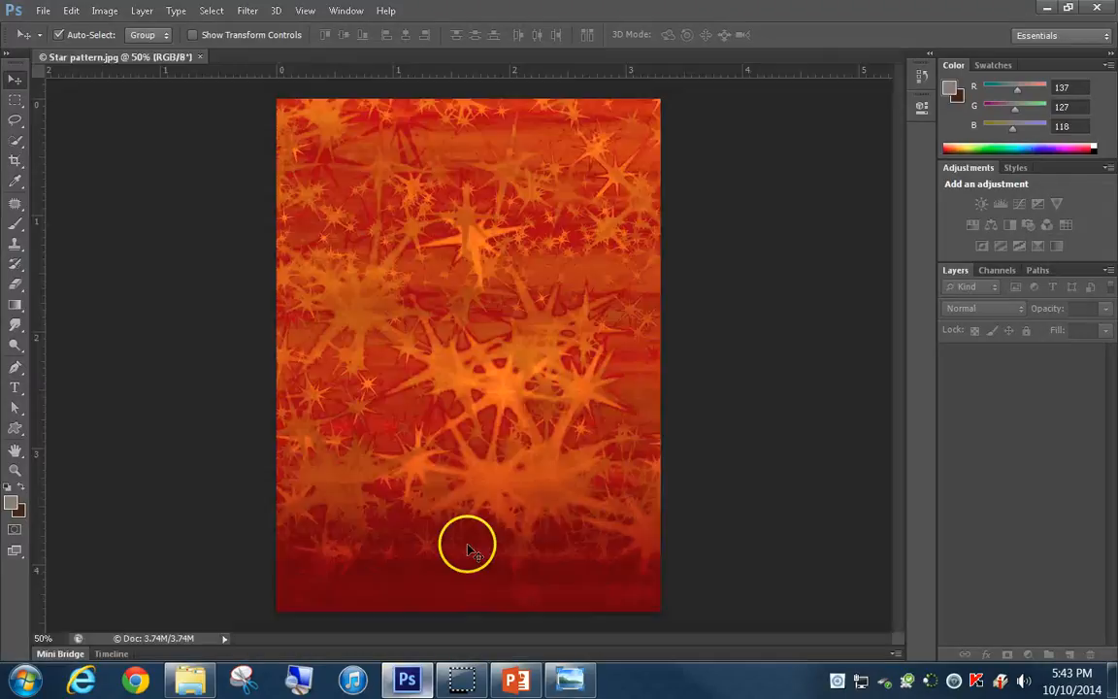
left_click(193, 678)
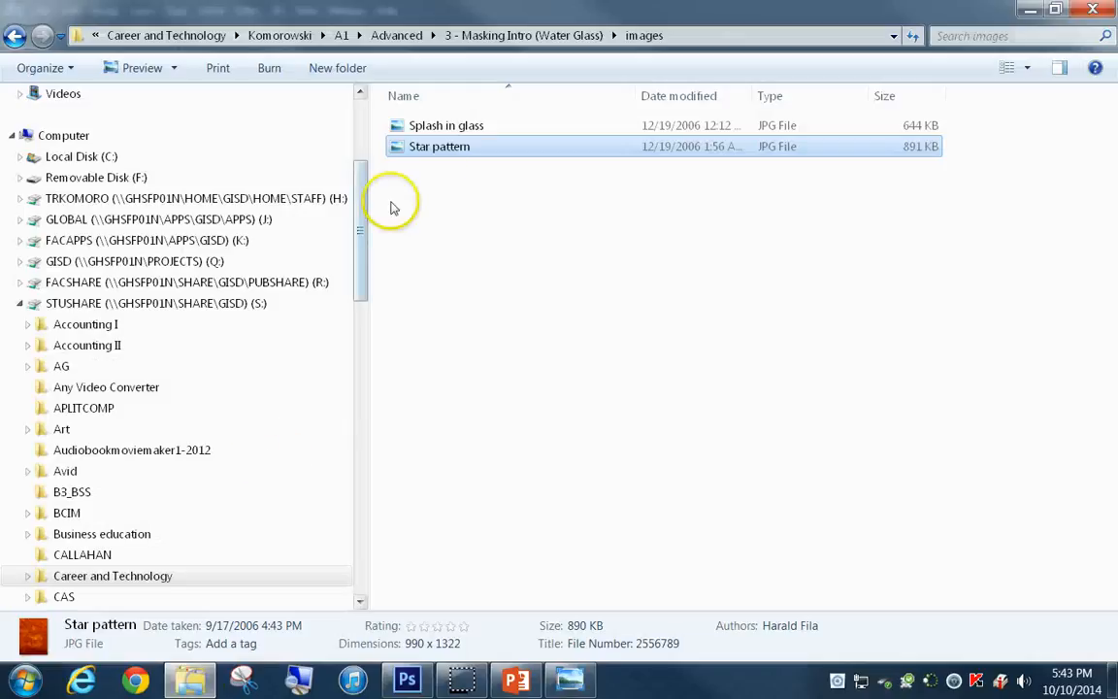
right_click(443, 153)
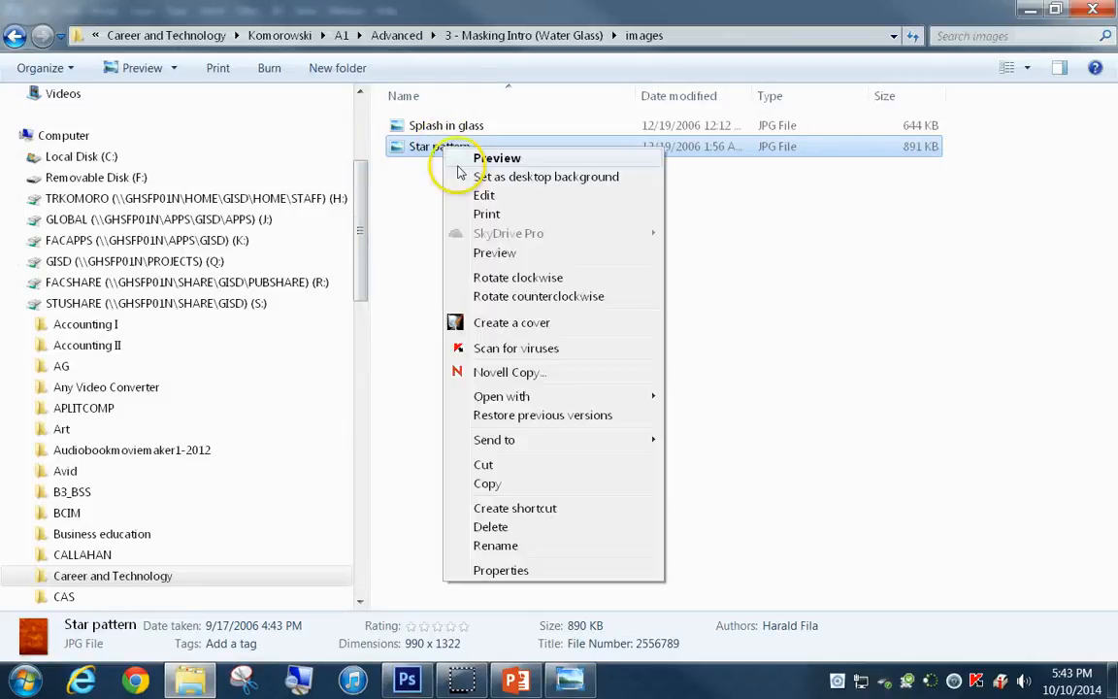
mouse_move(529, 401)
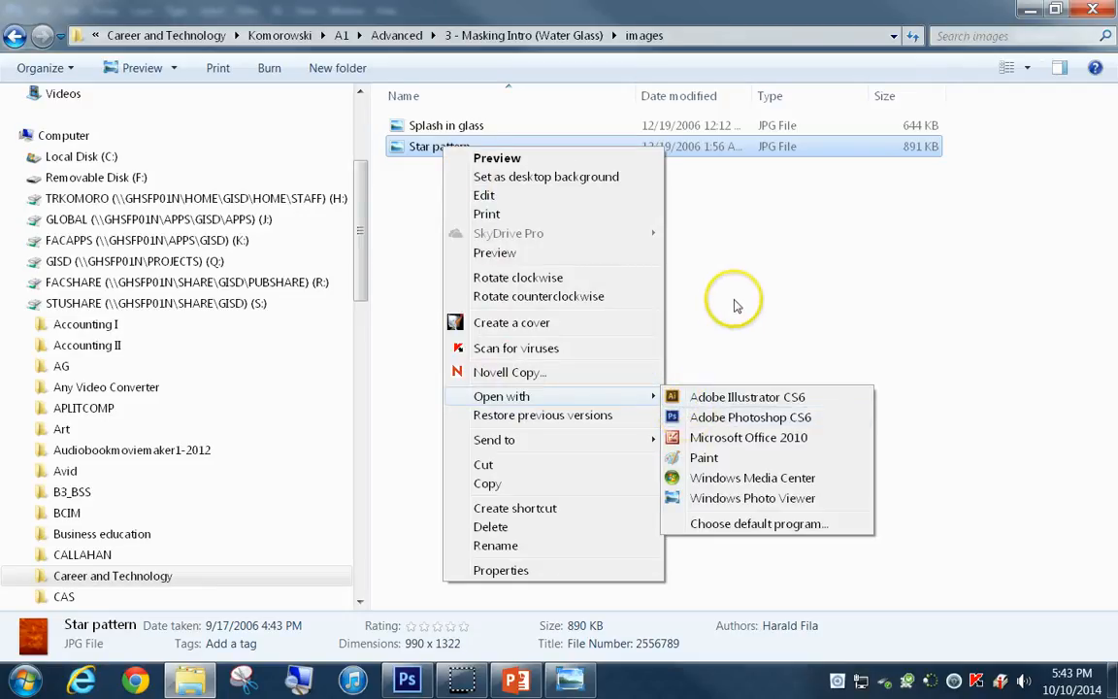
left_click(754, 249)
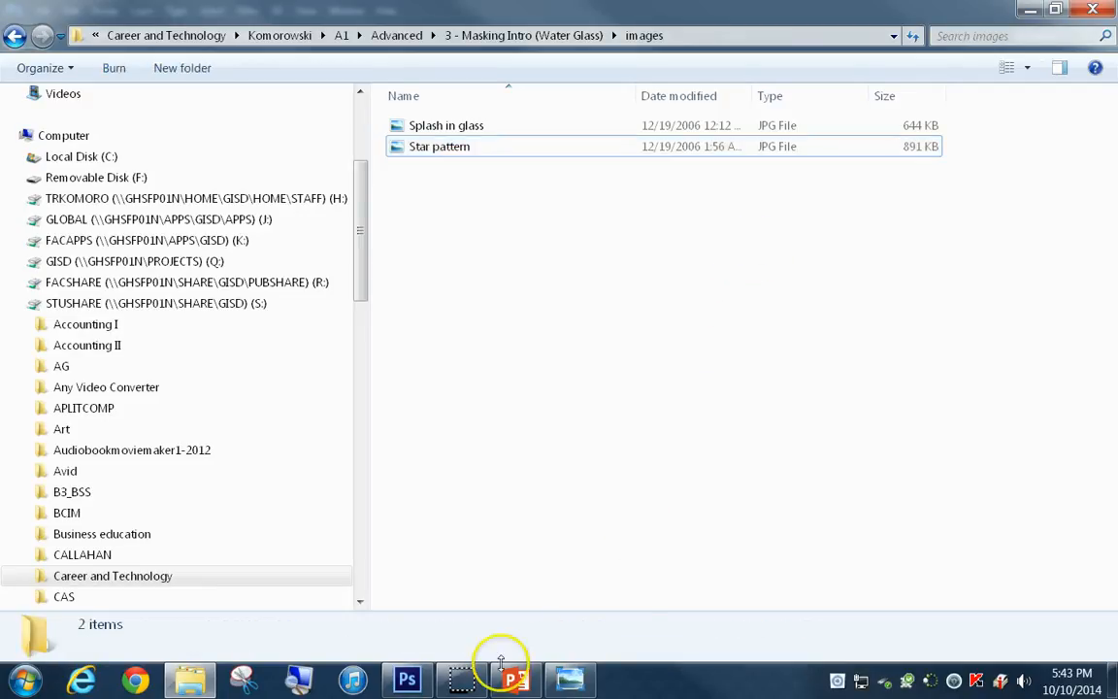
Preview the Splash in glass image and open it in Adobe Photoshop CS6
double_click(443, 128)
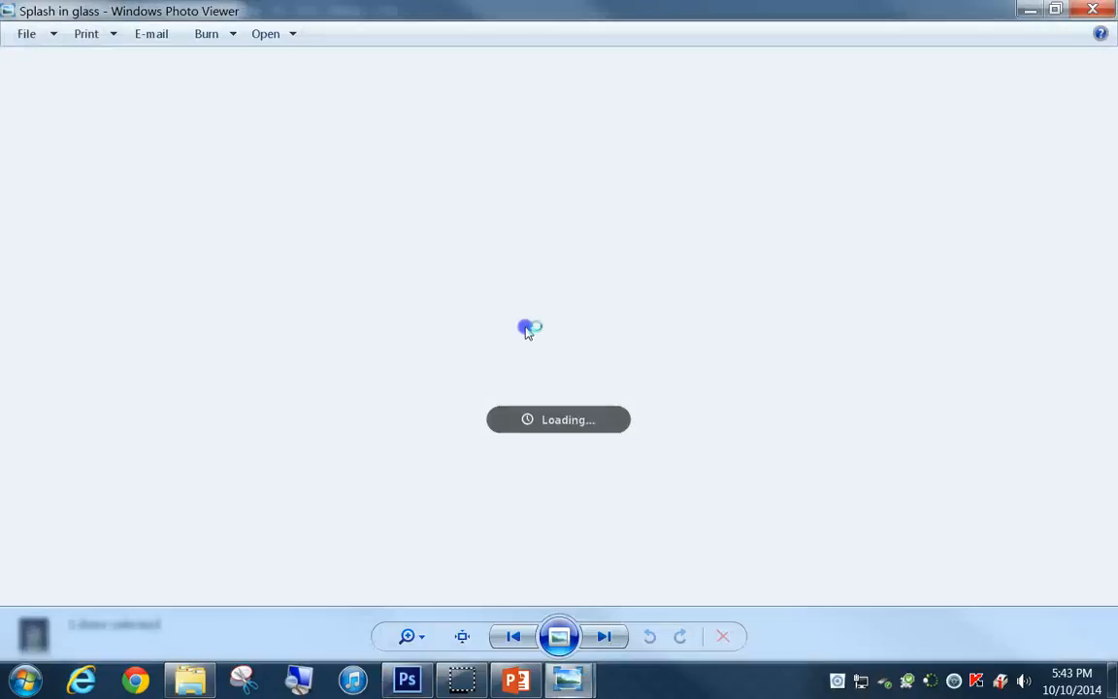
left_click(268, 35)
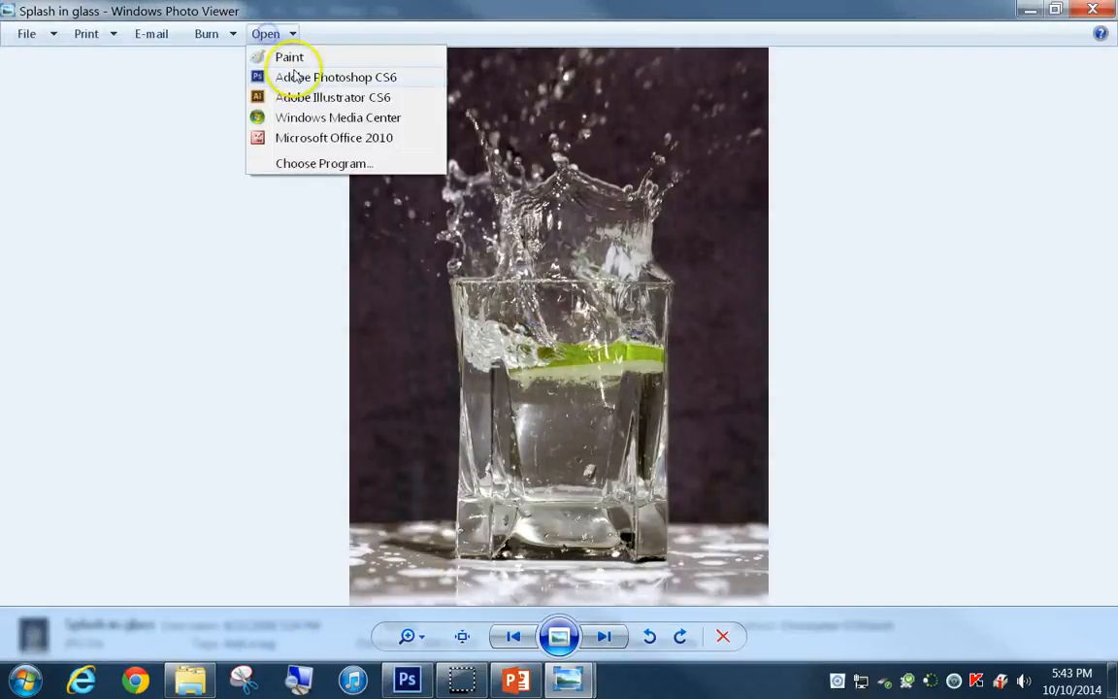
left_click(267, 78)
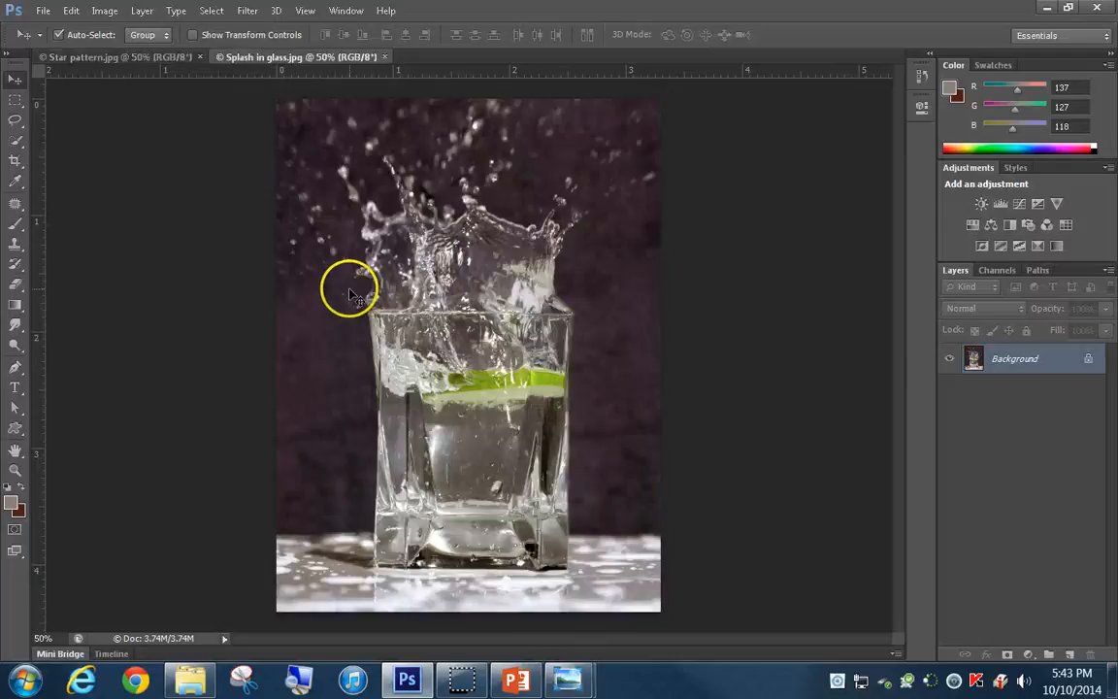
Convert the Background of the Star pattern document into a regular layer named Star Pattern
left_click(148, 58)
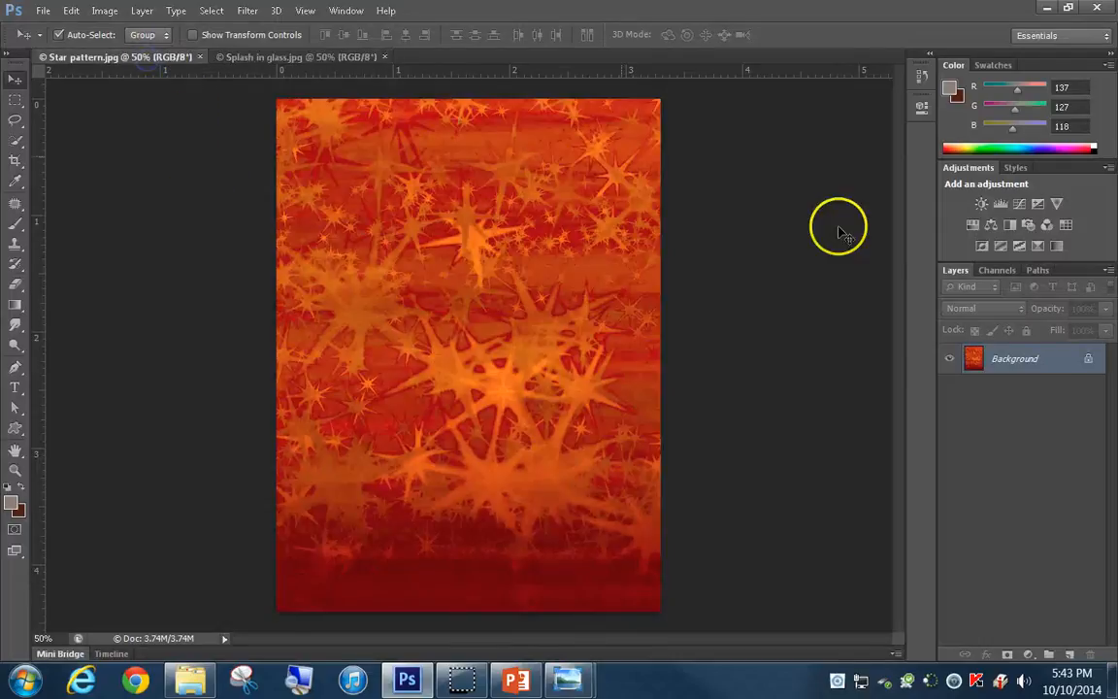
double_click(1009, 364)
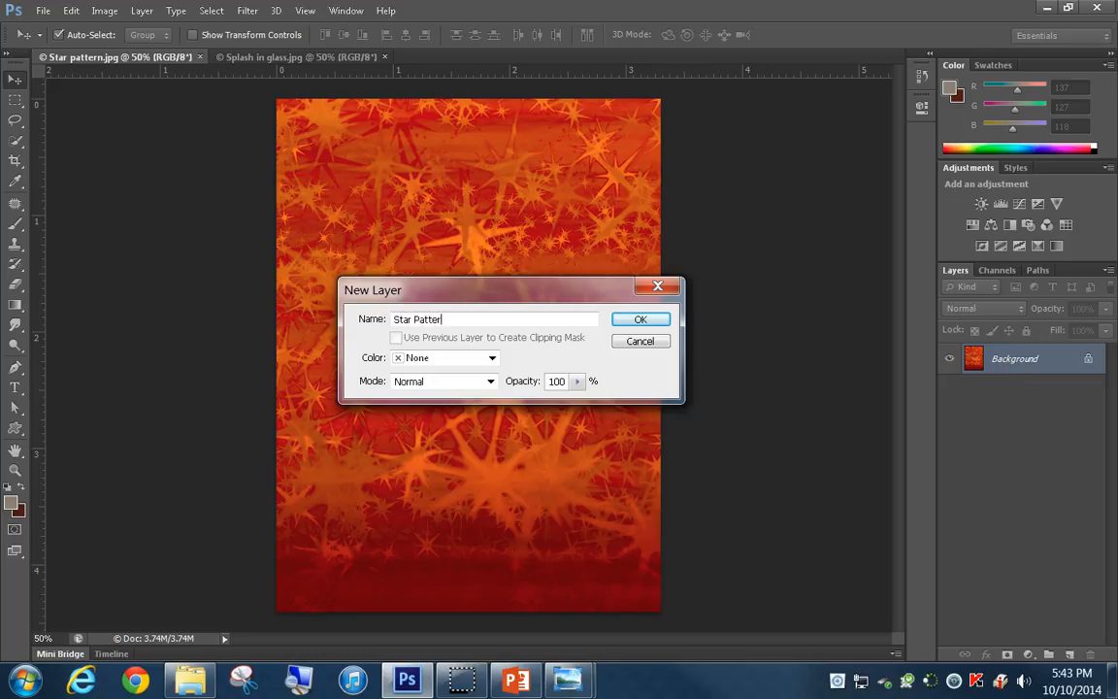
key("Return")
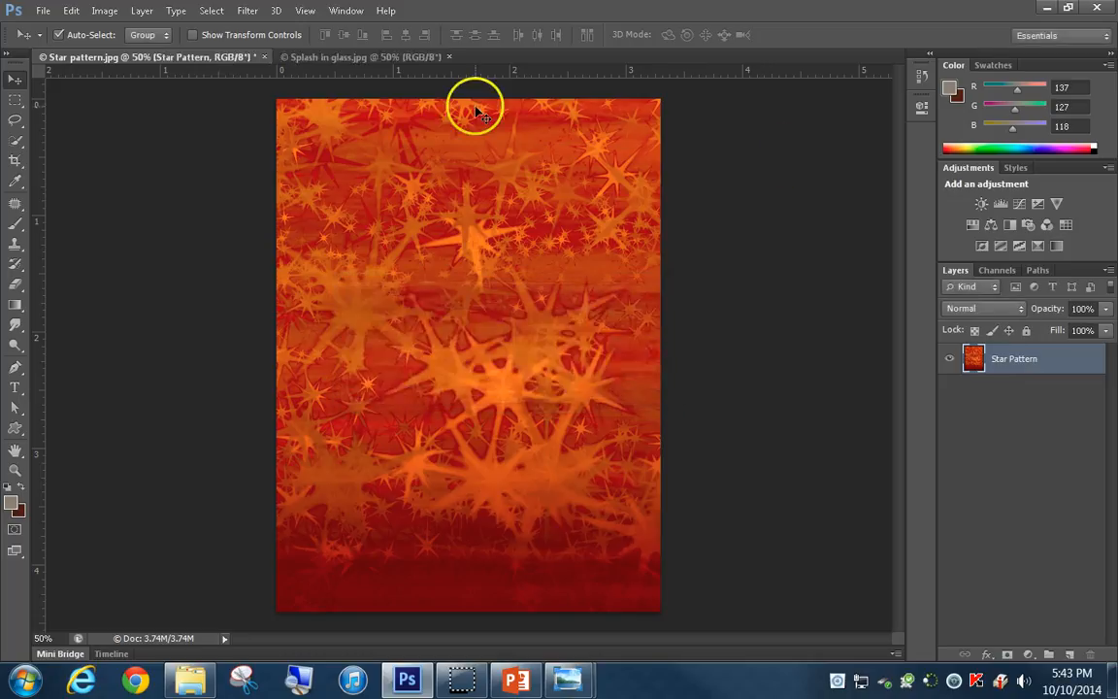
Copy the entire Splash in glass image into the Star pattern document as a new layer, and clear the selection in the source image
left_click(344, 60)
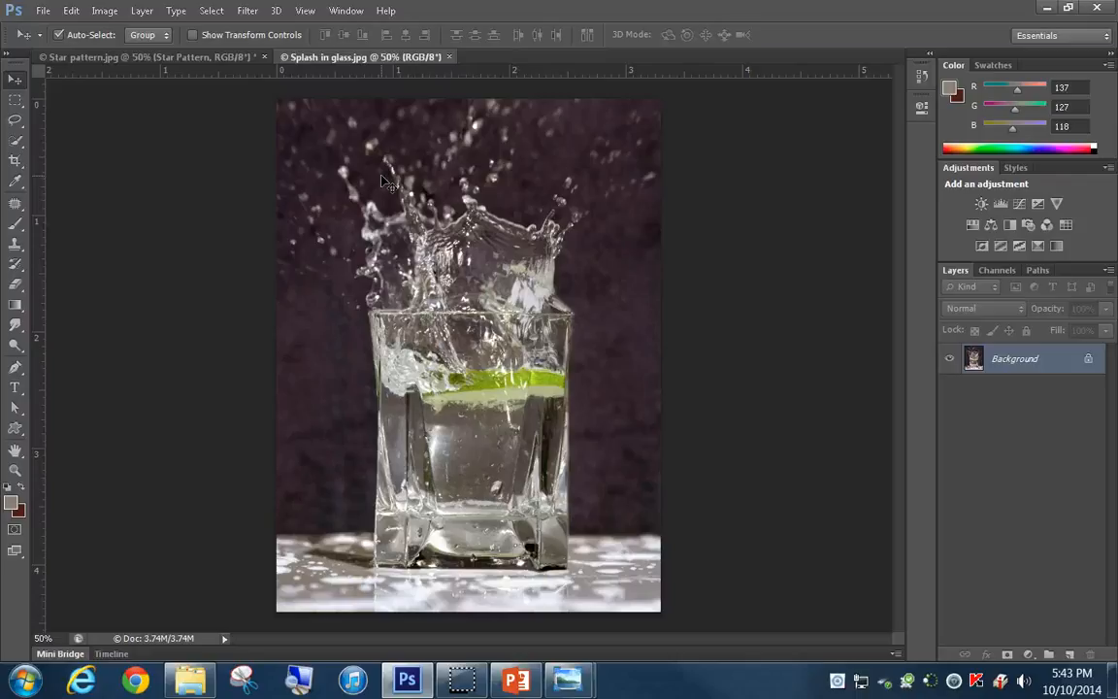
key("ctrl+a")
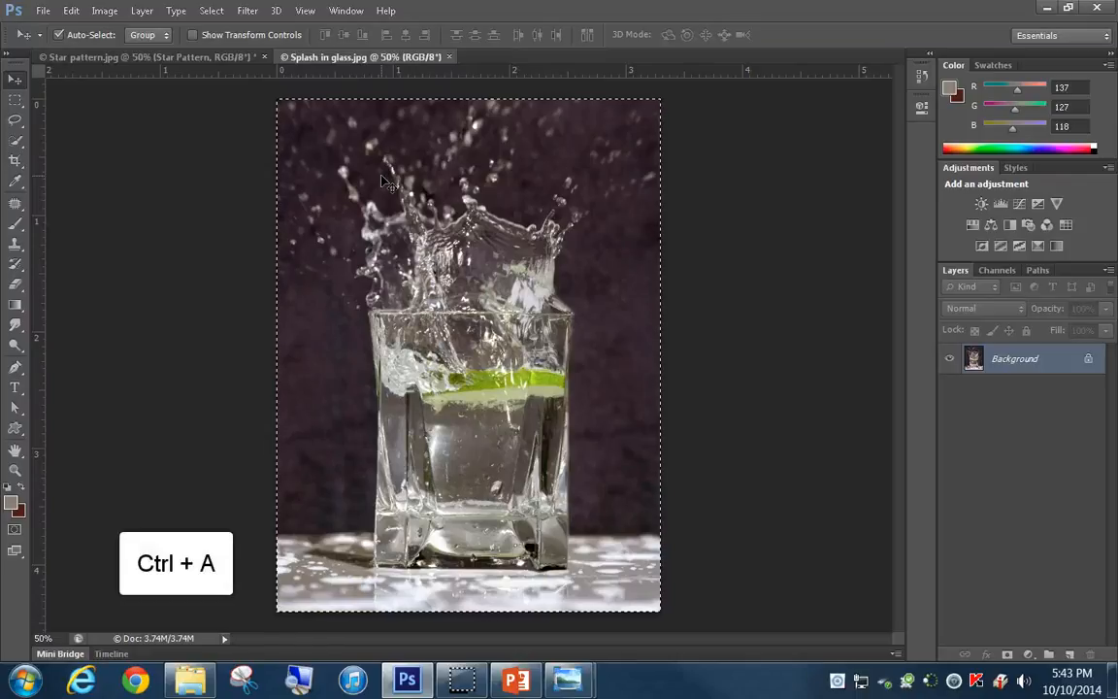
key("ctrl+c")
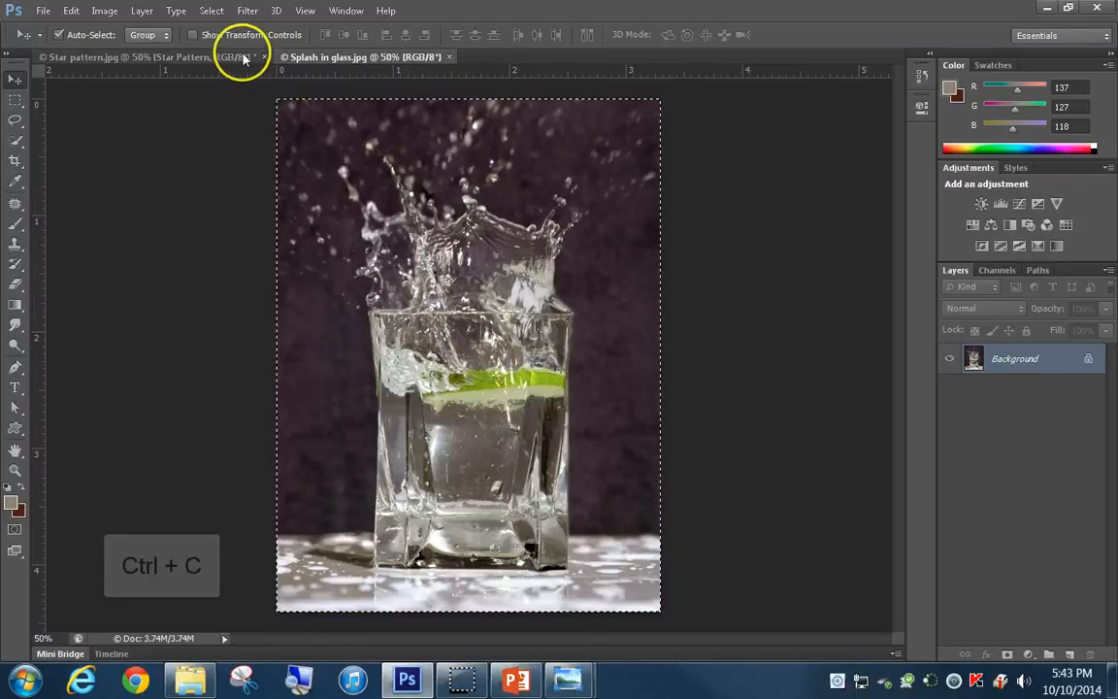
left_click(230, 58)
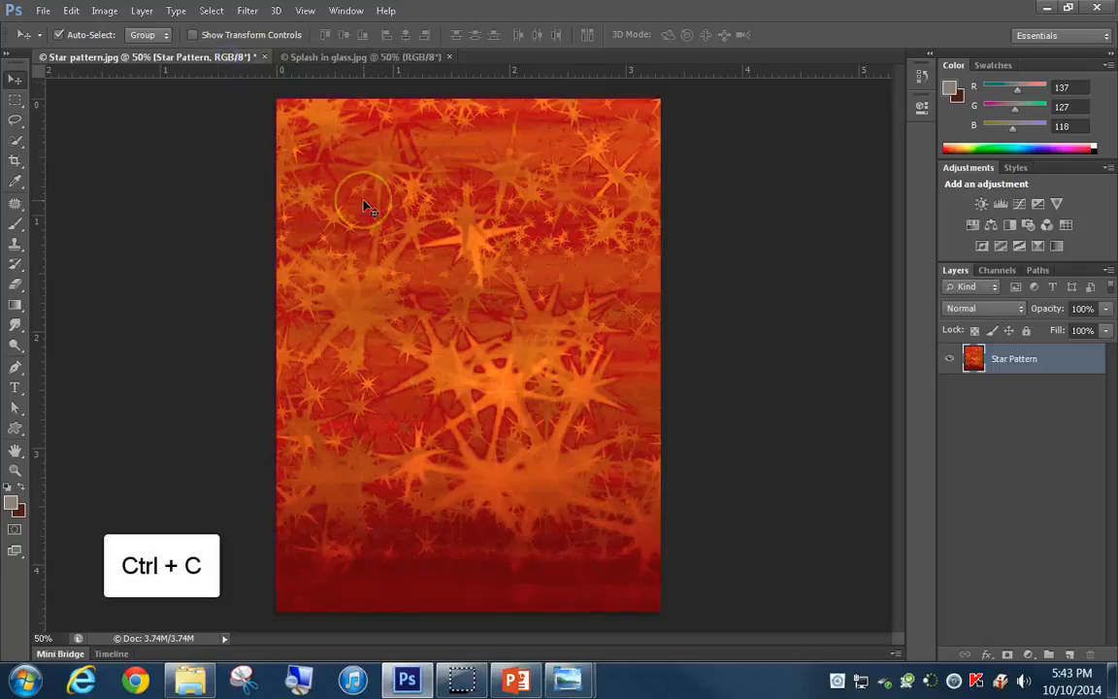
key("ctrl+v")
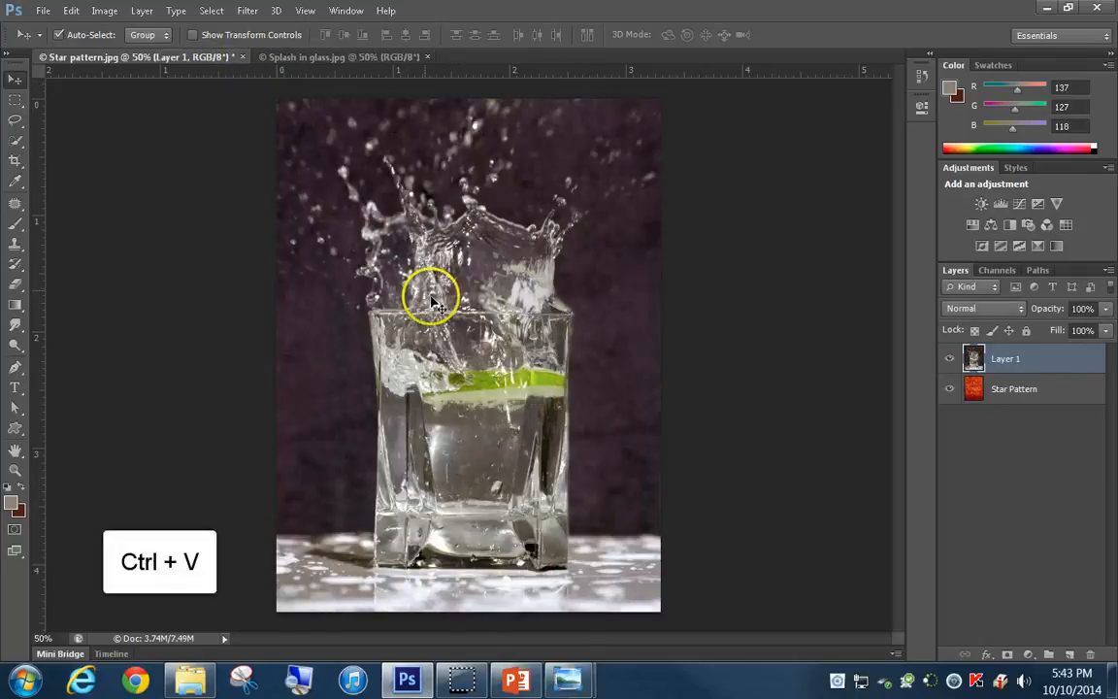
left_click(349, 60)
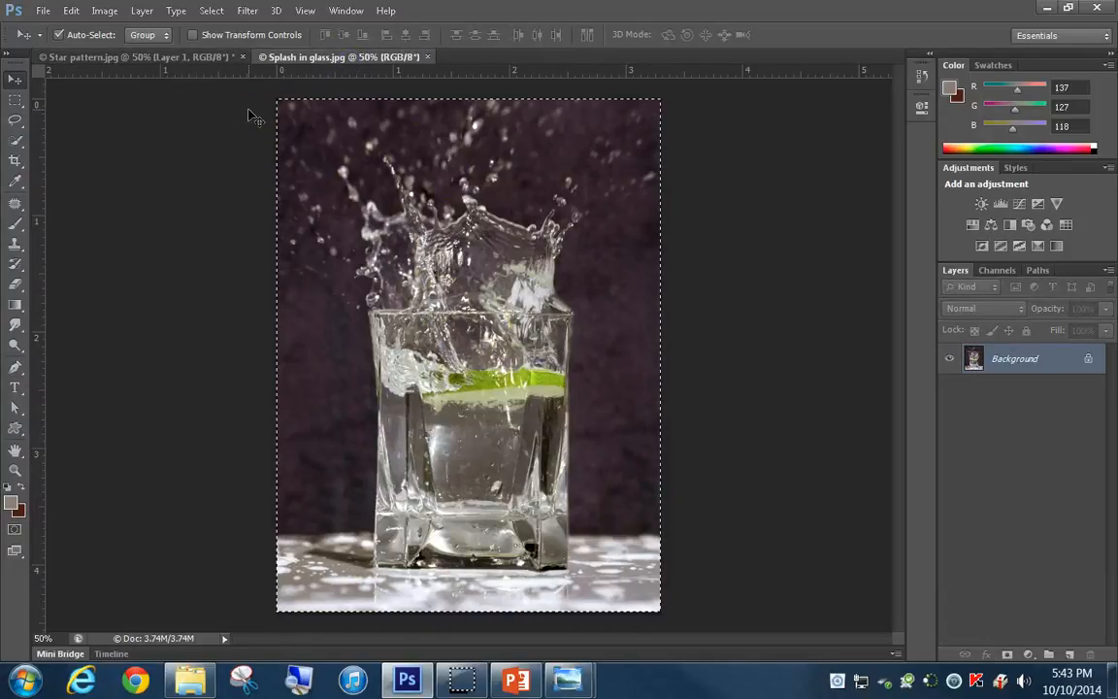
key("ctrl+d")
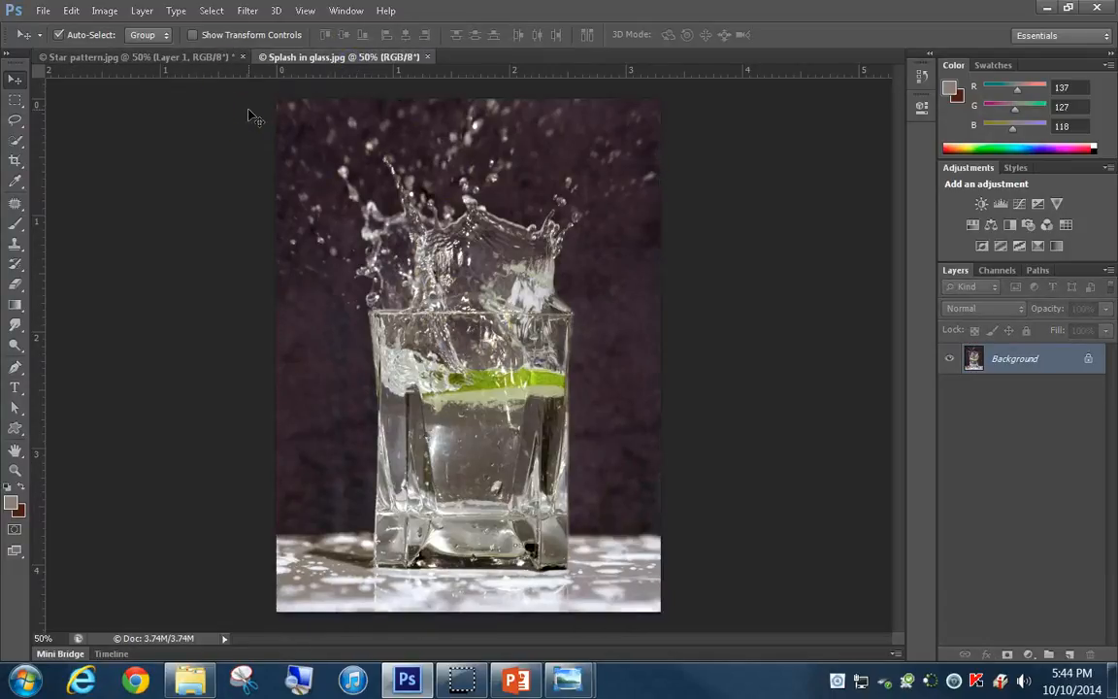
Rename the pasted glass layer in the Star pattern document Base Glass and set its blending mode to Hard Light
left_click(165, 58)
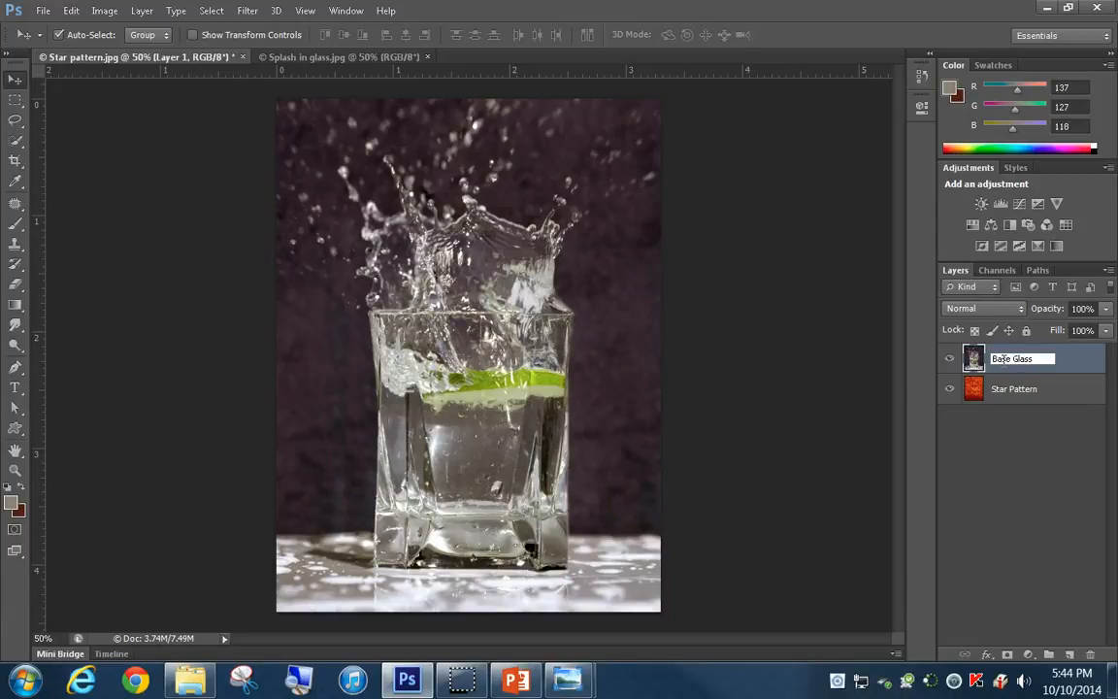
key("Return")
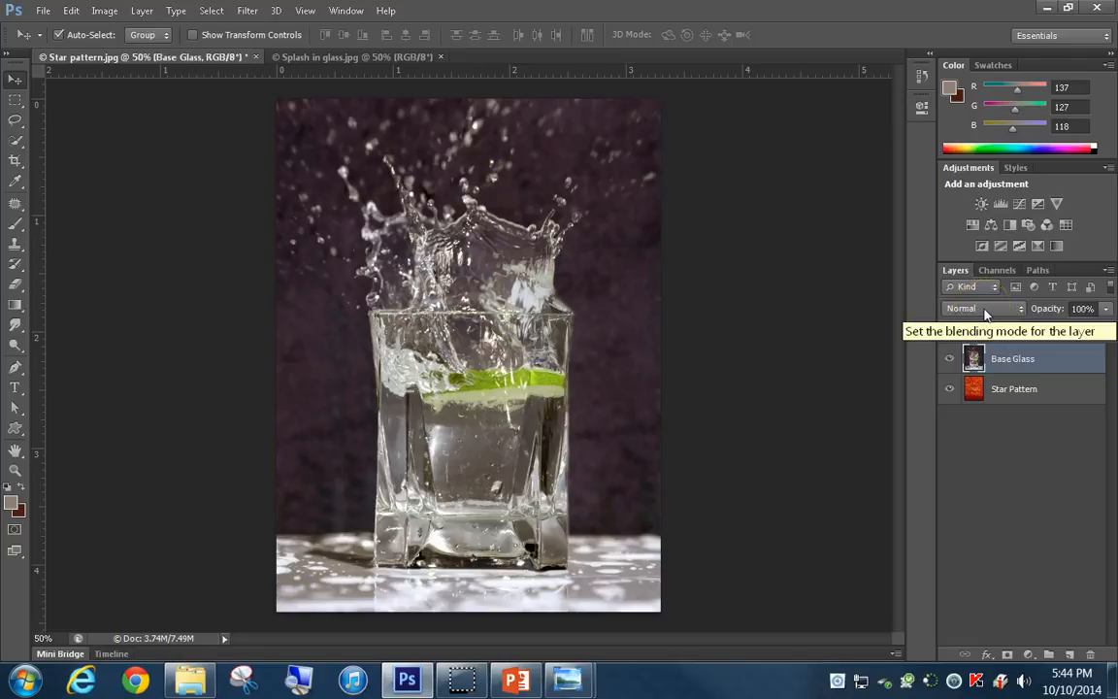
left_click(984, 308)
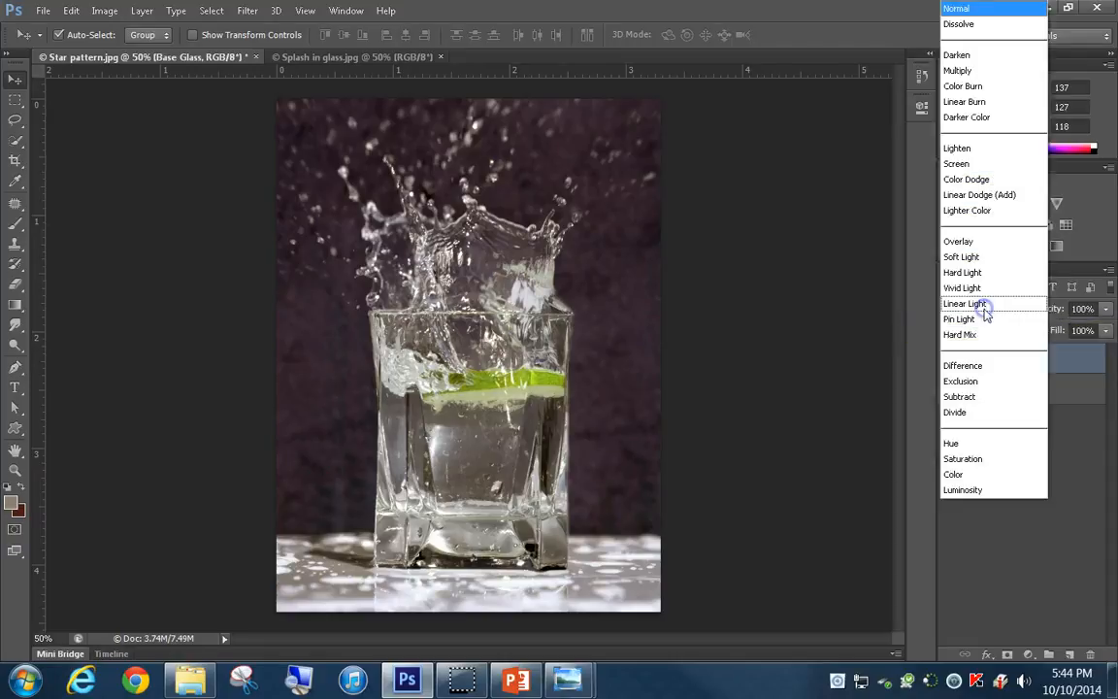
left_click(989, 274)
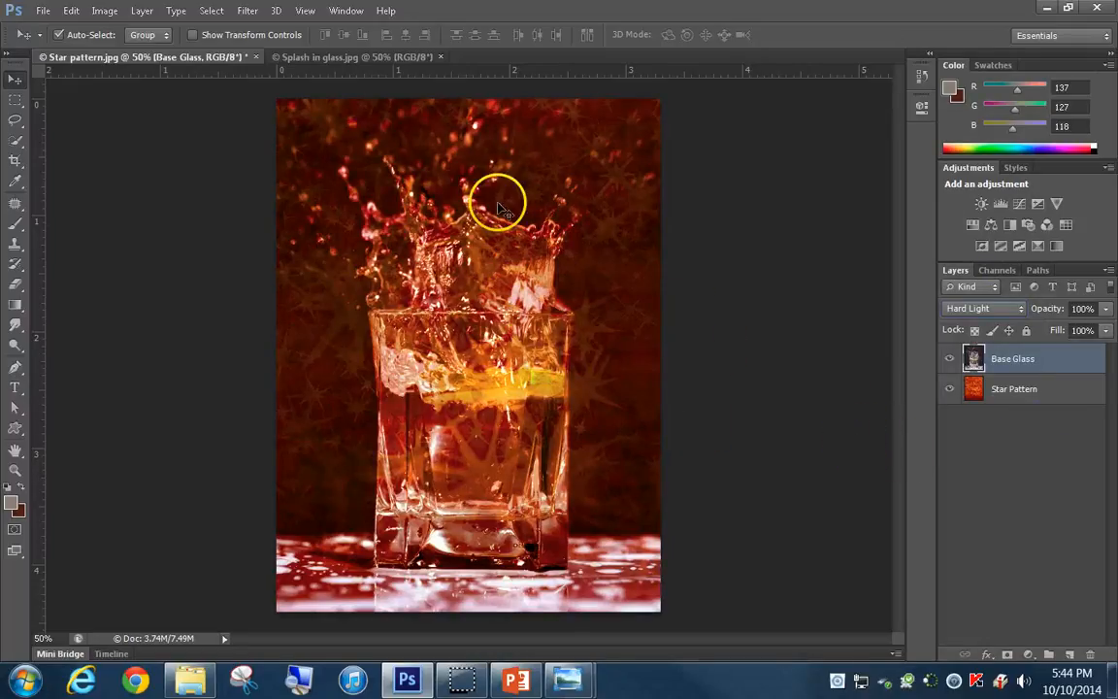
Select the highlights of the Splash in glass image using Color Range with Fuzziness 125, sampling light gray from the glass base
left_click(347, 11)
left_click(355, 11)
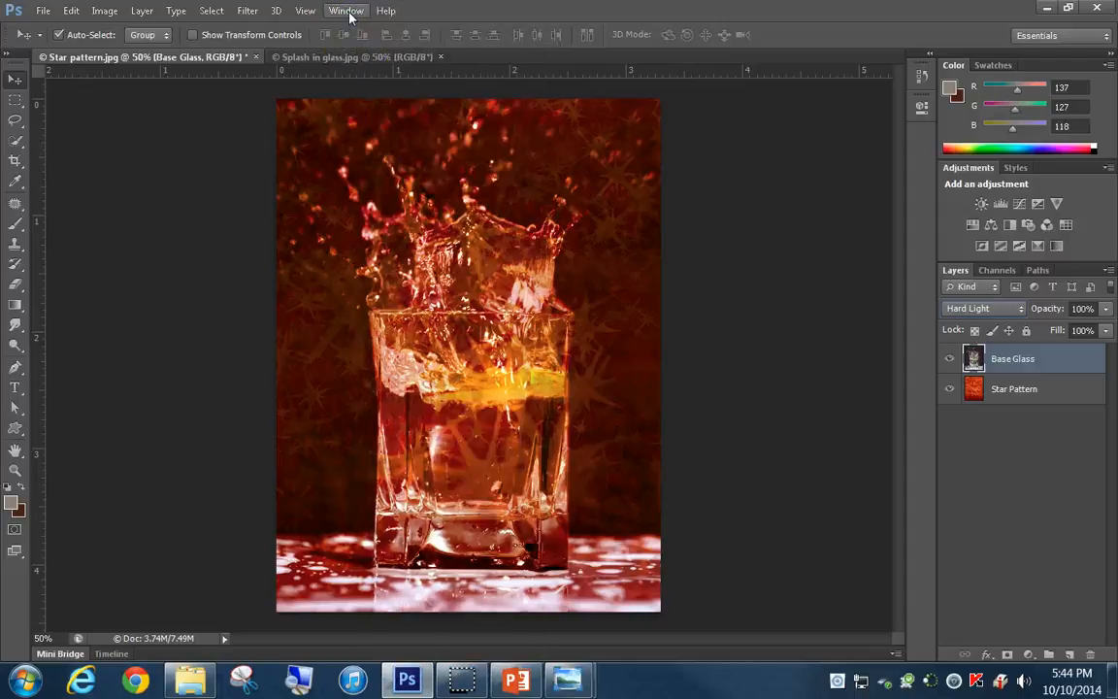
left_click(357, 58)
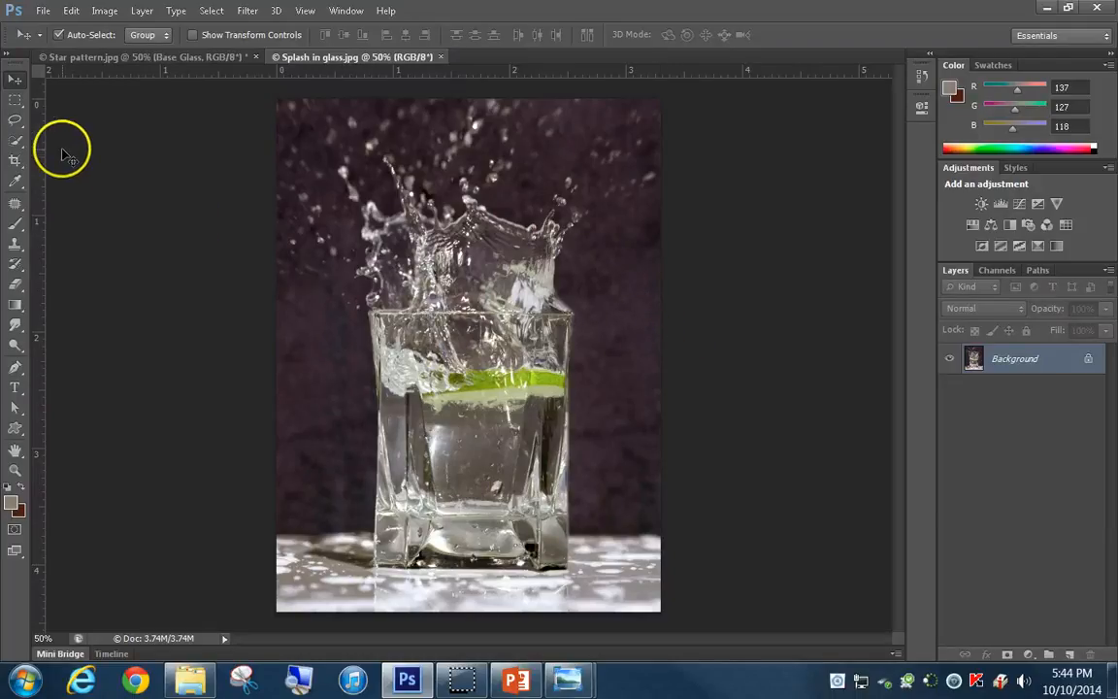
left_click(212, 11)
left_click(254, 185)
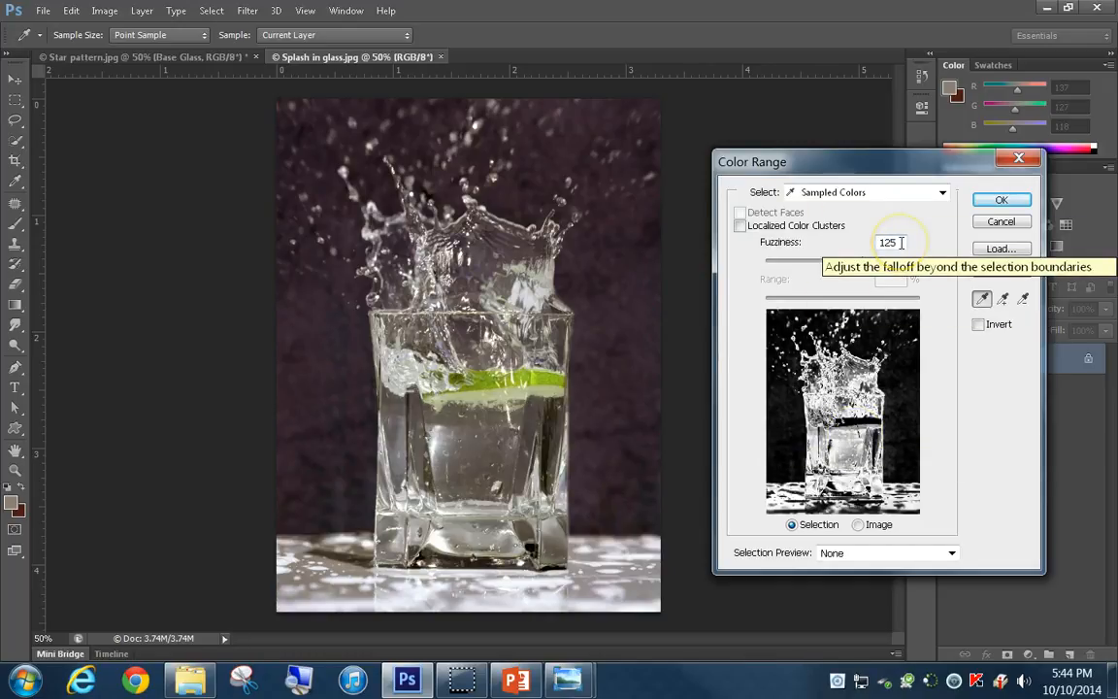
double_click(885, 242)
type("125")
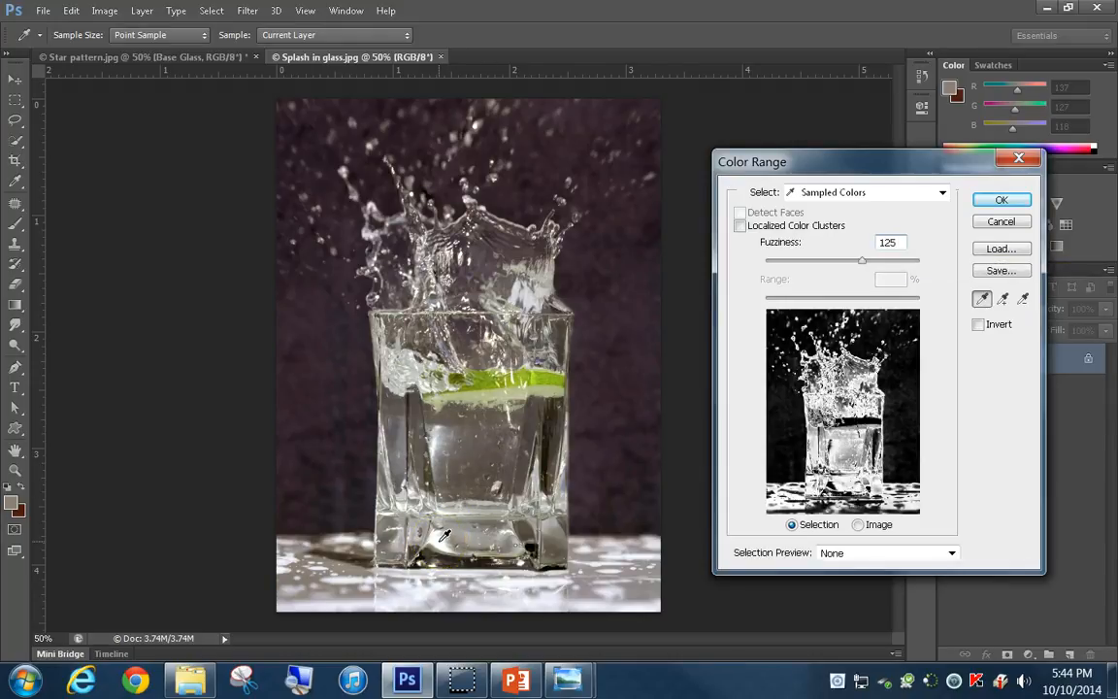
left_click(439, 594)
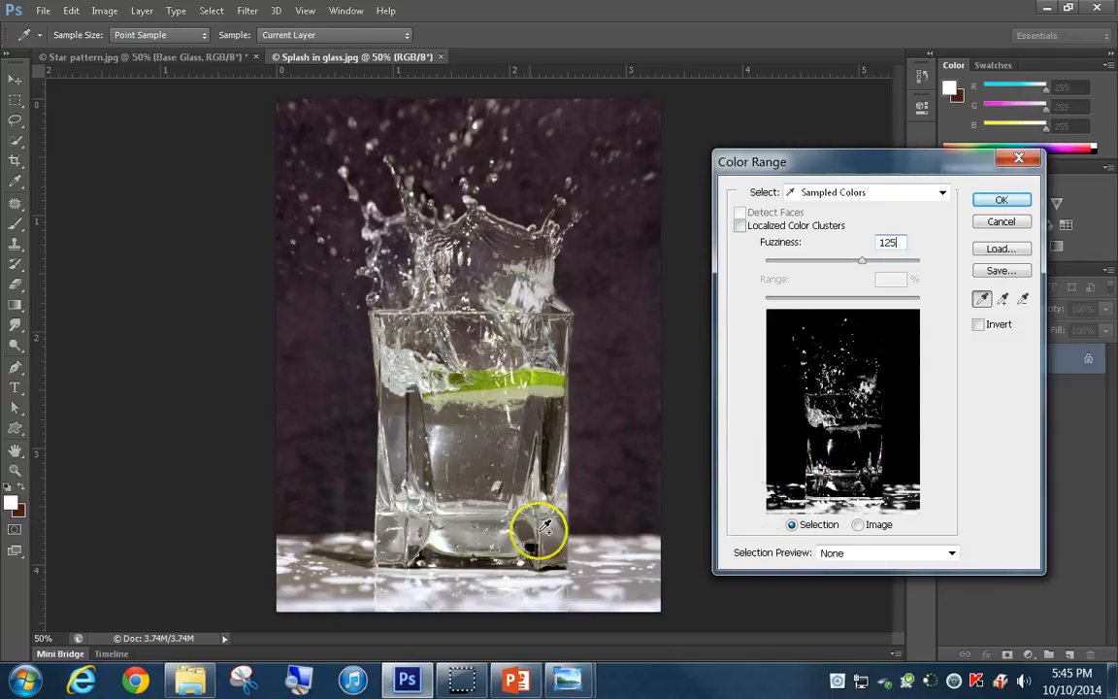
left_click(473, 535)
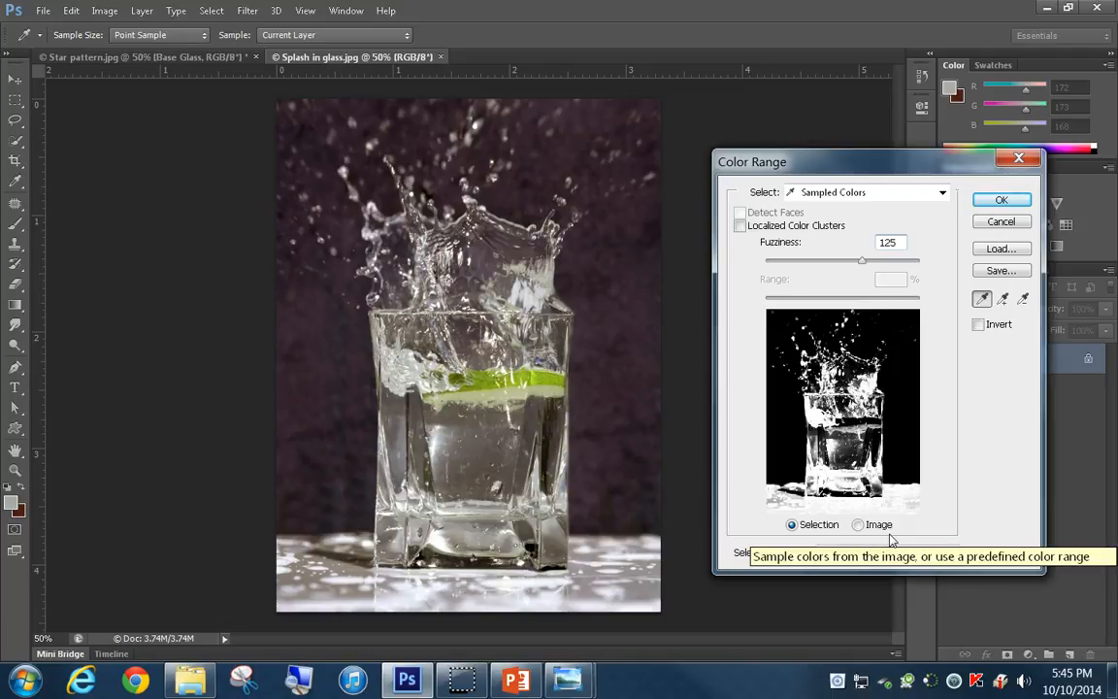
key("Return")
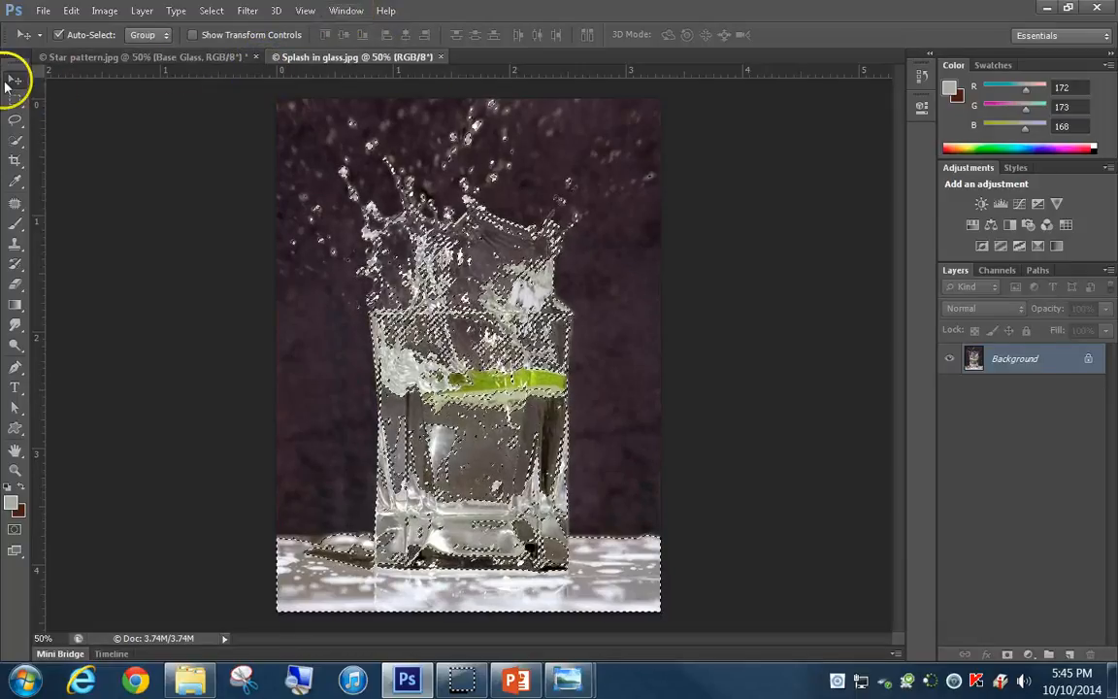
Copy the selected highlights into the Star pattern document as a new layer aligned over the glass, and close the Splash in glass image
left_click(350, 11)
mouse_move(393, 13)
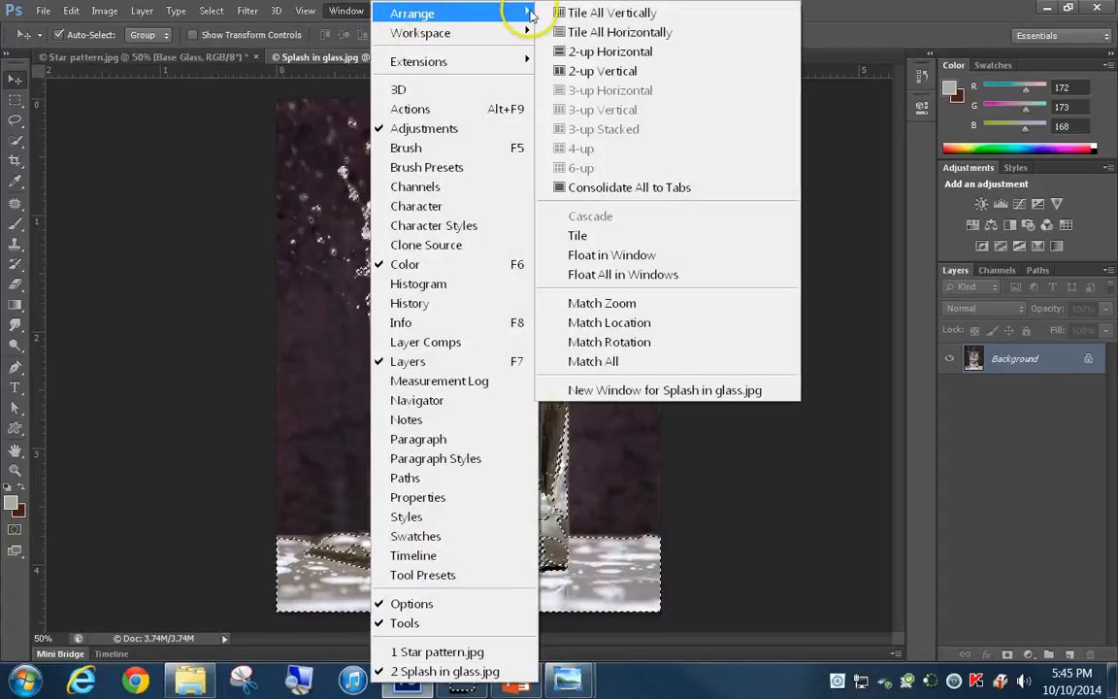
left_click(601, 71)
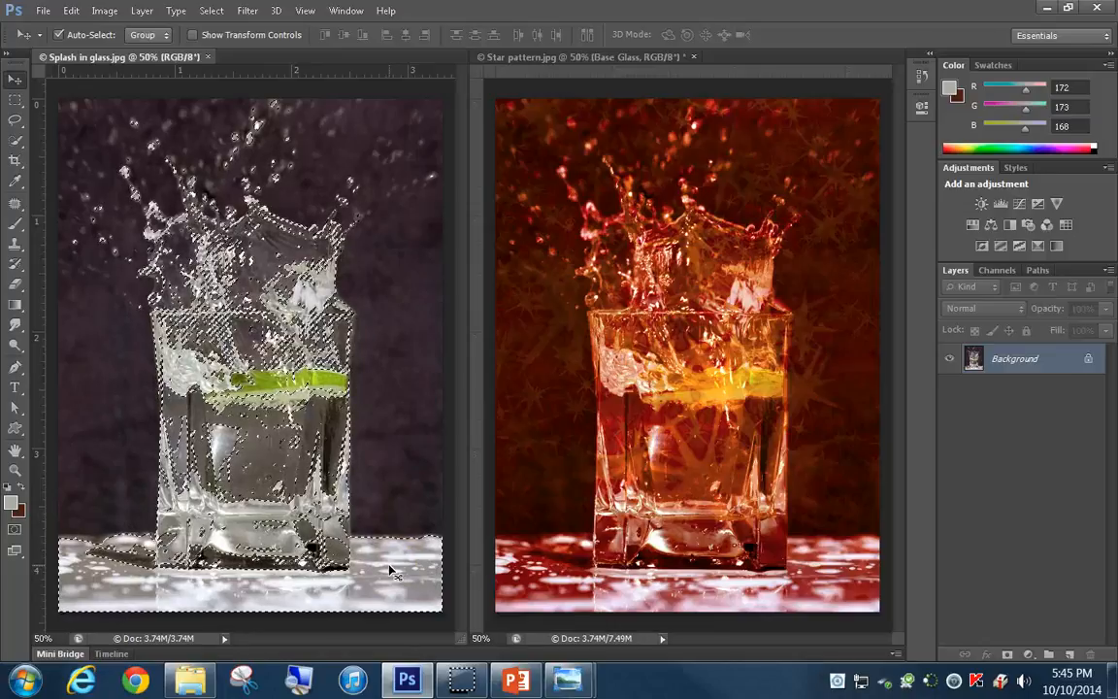
left_click_drag(389, 569, 824, 586)
left_click(732, 582)
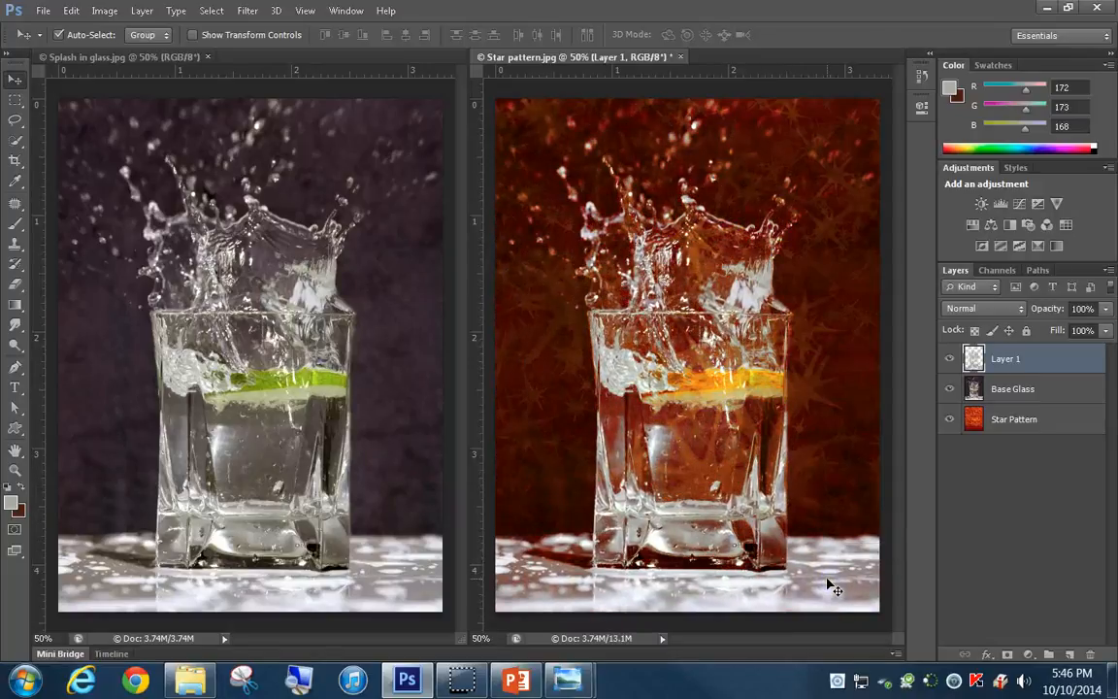
left_click(206, 59)
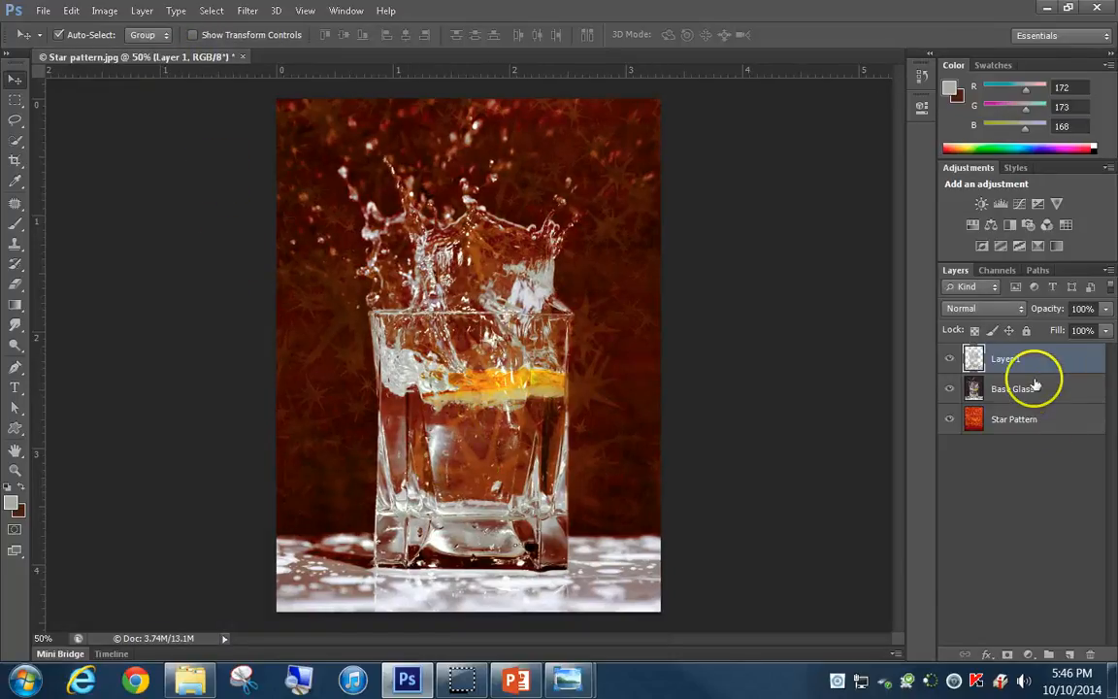
Rename the new highlights layer Sparkles and set its blending mode to Screen
double_click(1005, 358)
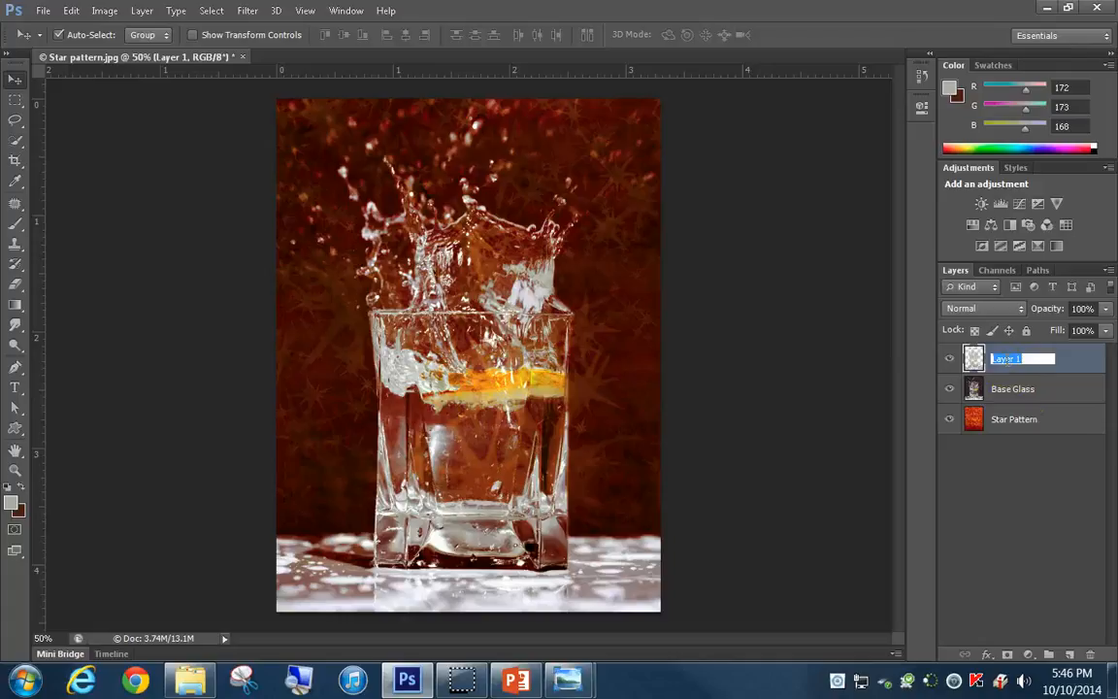
type("Sparkles")
key("Return")
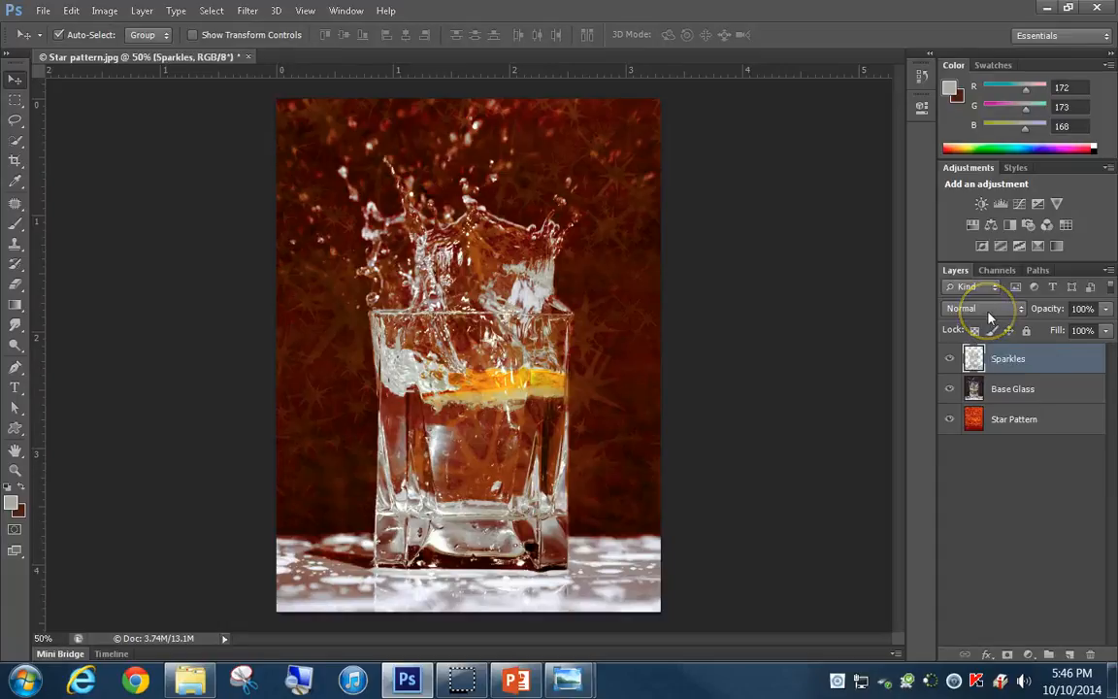
left_click(988, 316)
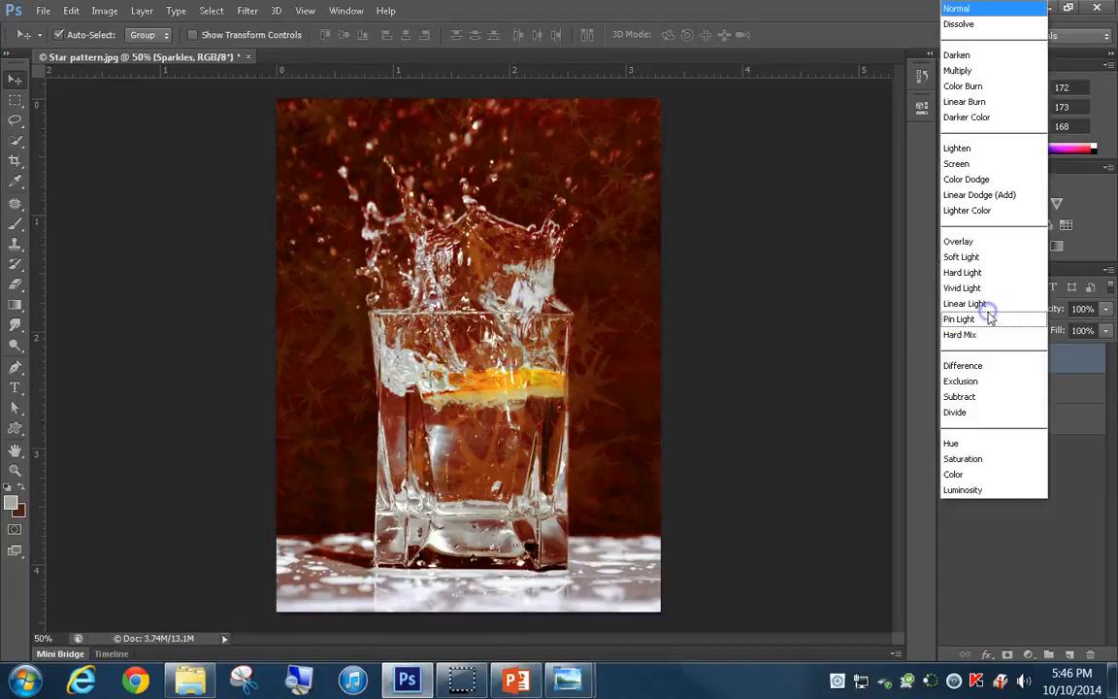
left_click(963, 165)
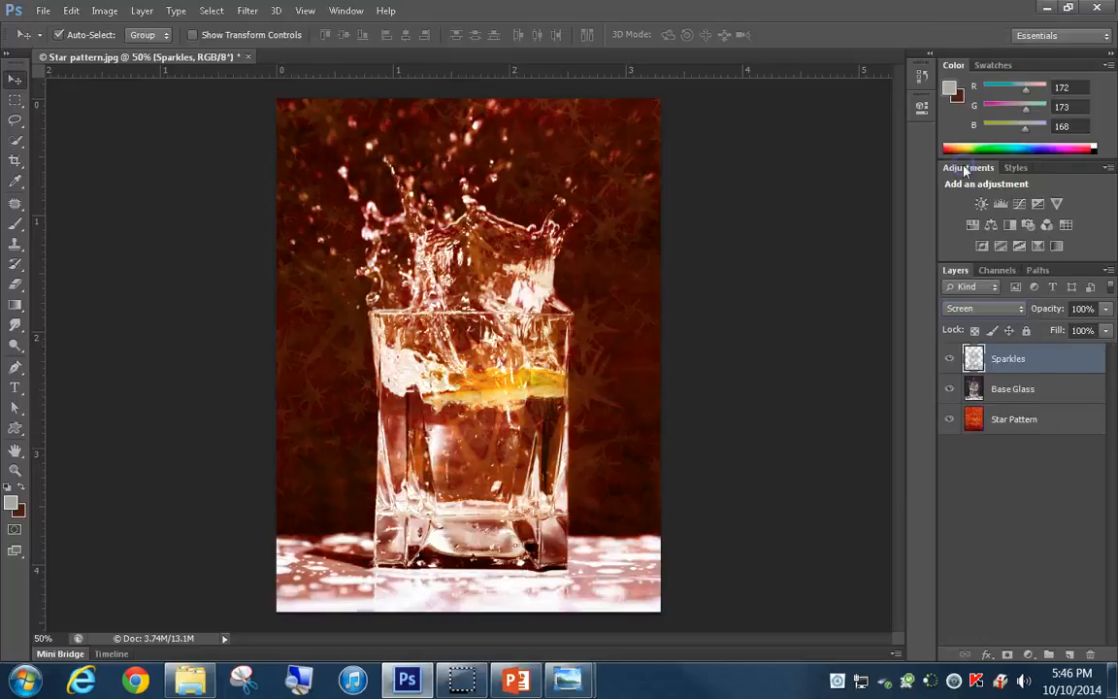
Reduce the Star Pattern layer's opacity to 80%
left_click(1053, 425)
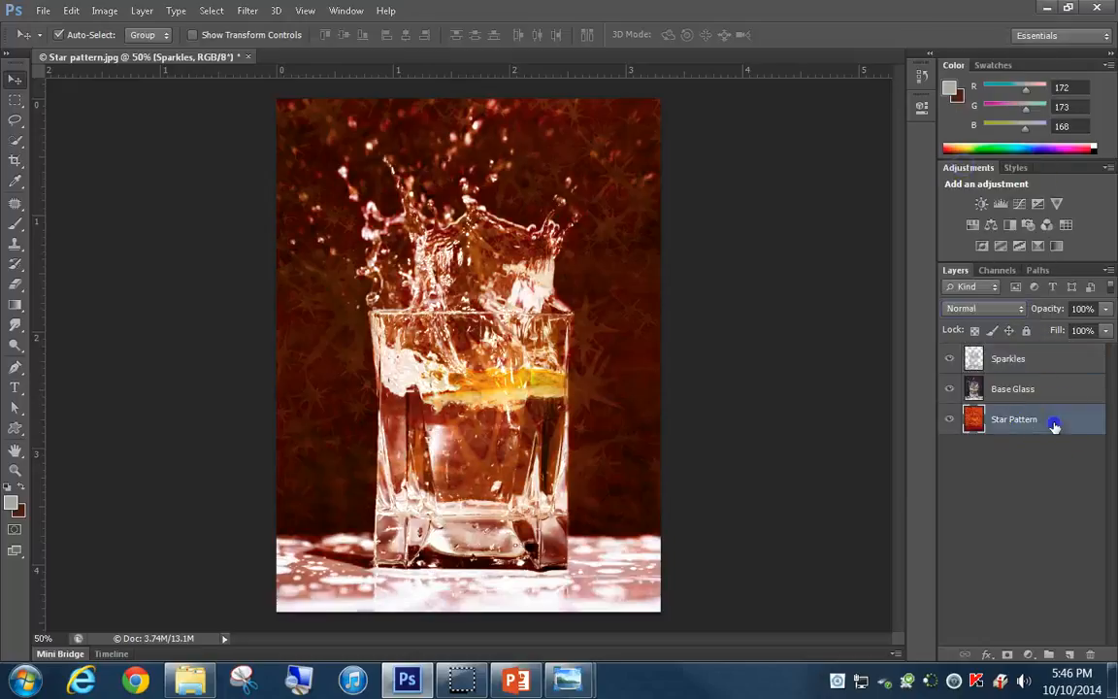
left_click(1058, 311)
type("80")
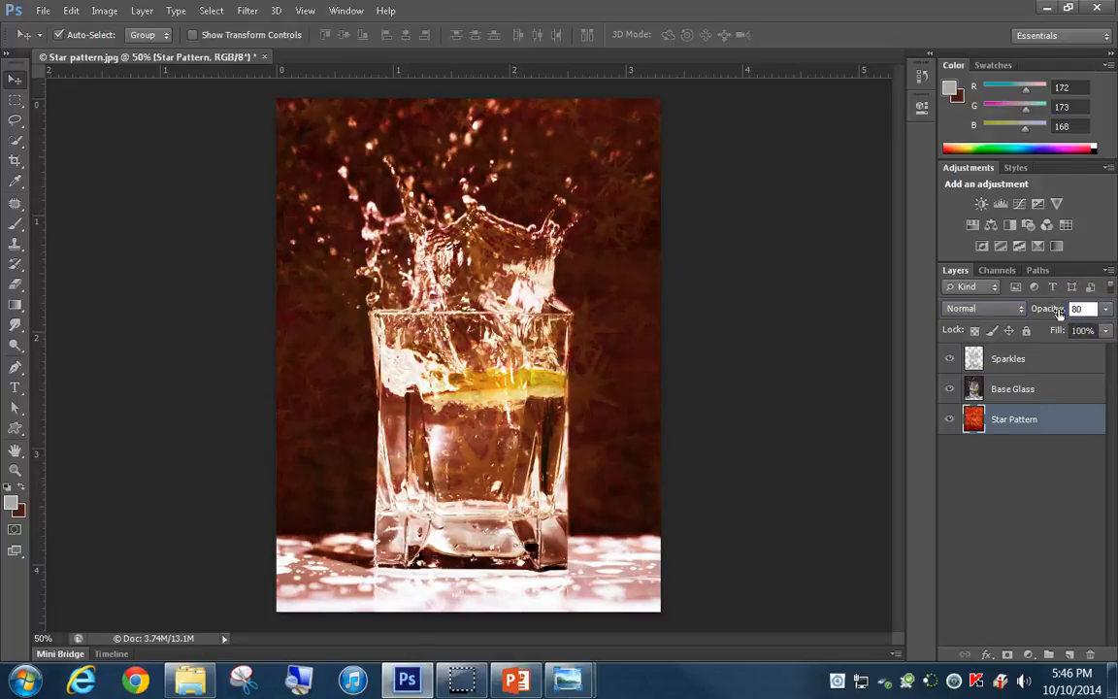
key("Return")
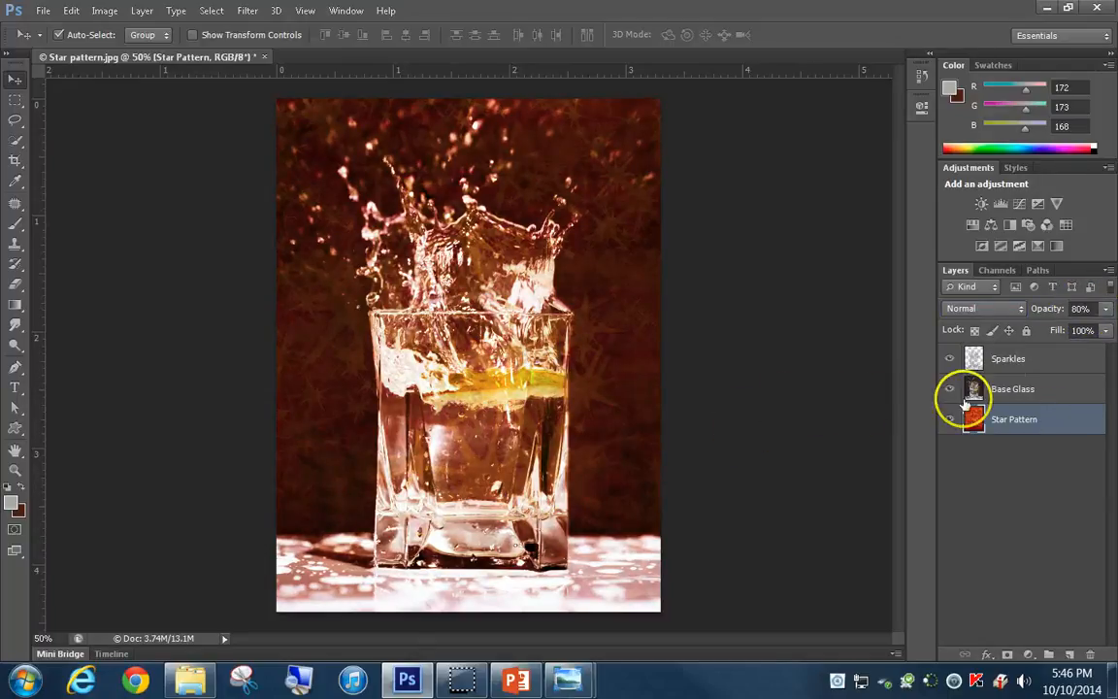
left_click(1033, 361)
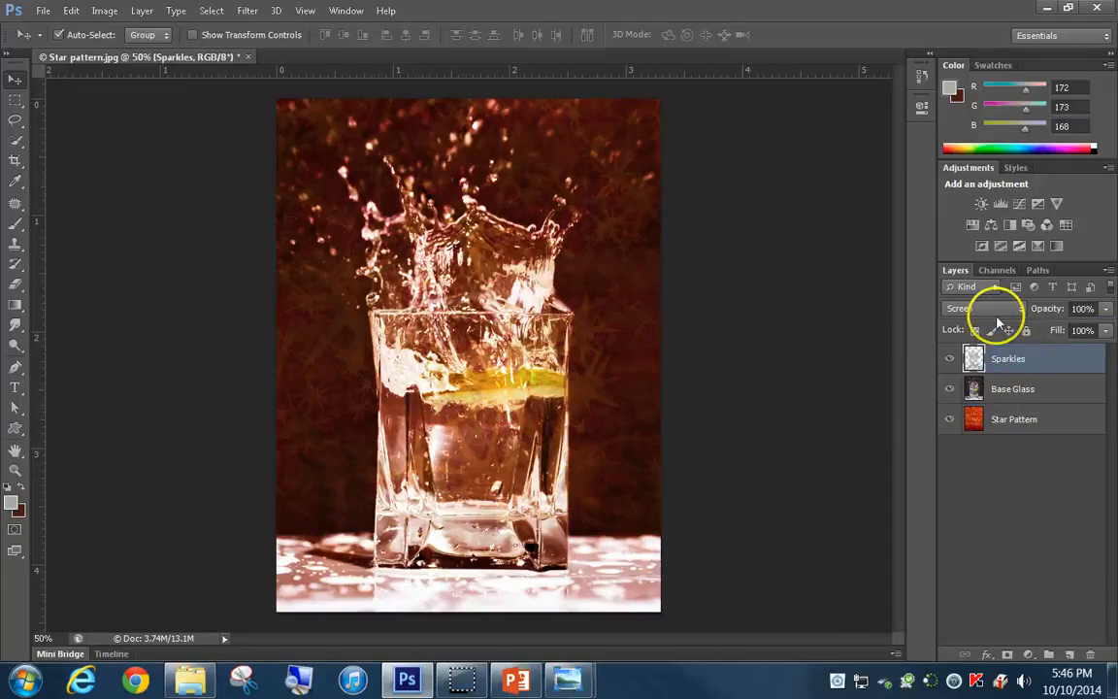
left_click(1023, 388)
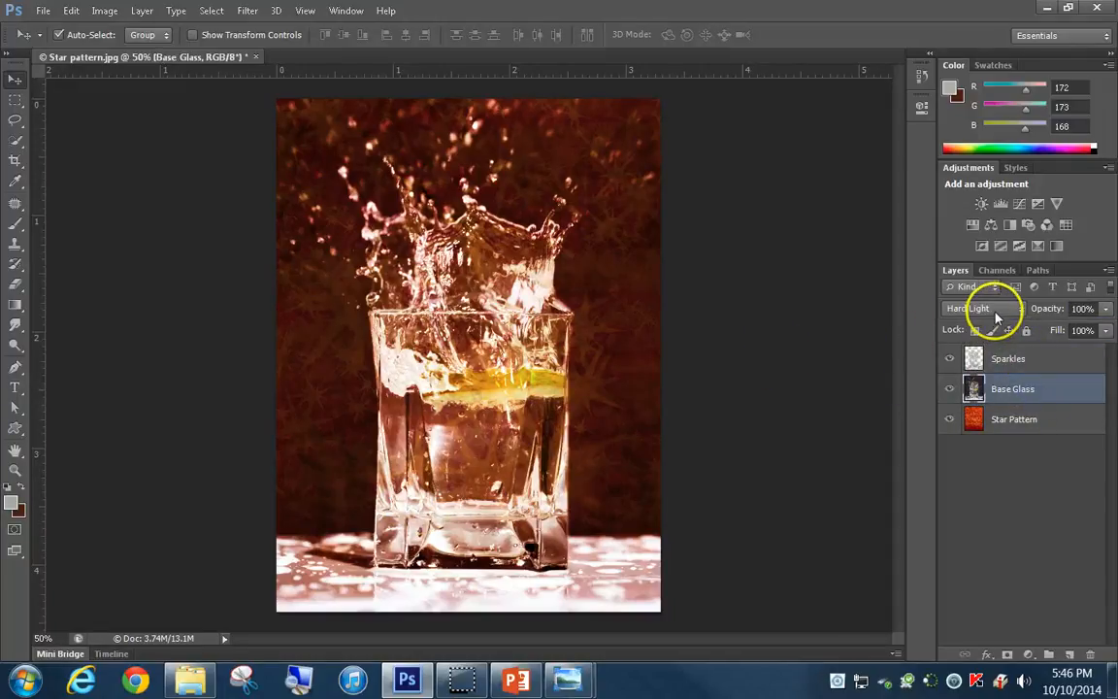
left_click(1040, 422)
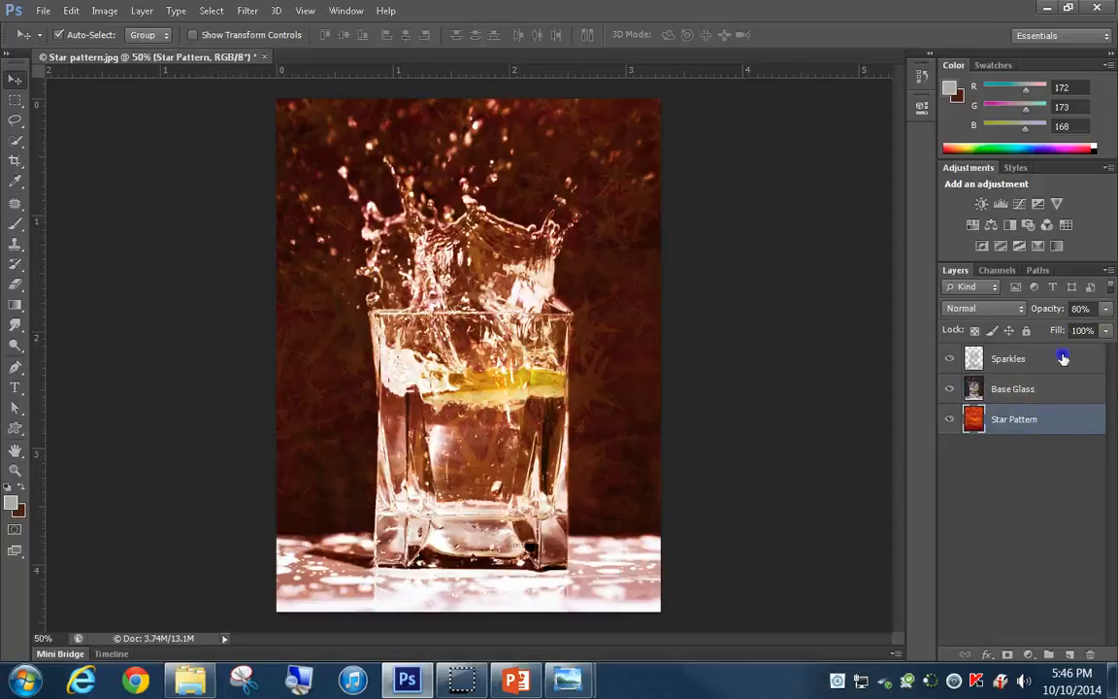
left_click(1062, 358)
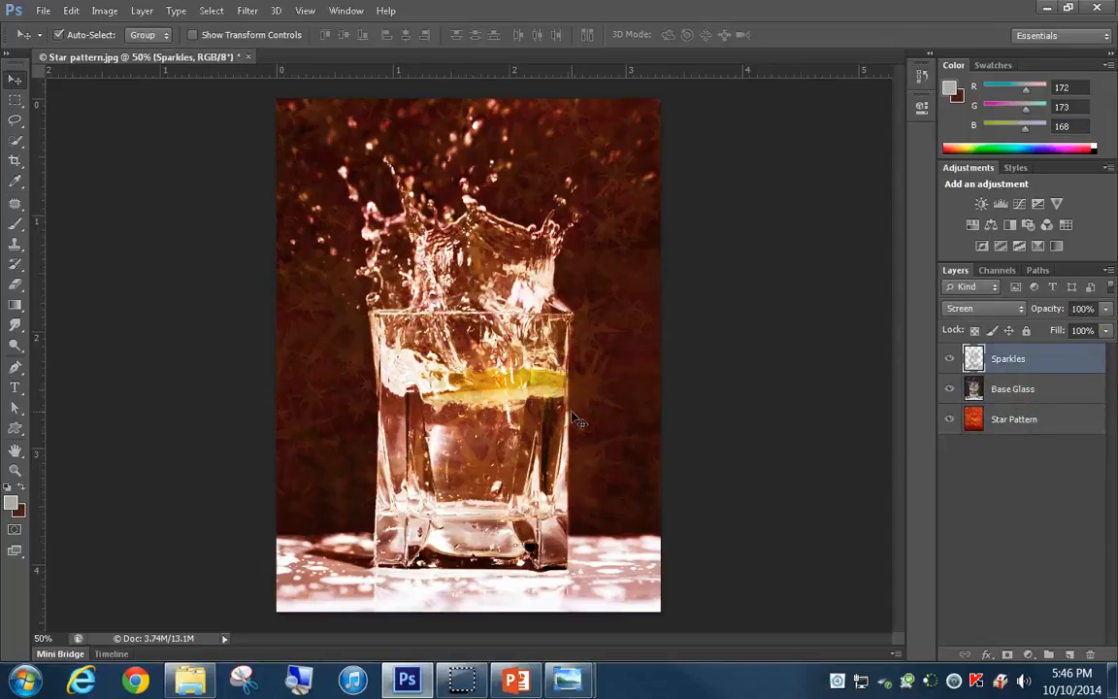
left_click(471, 478)
Save the layered composite in the a1 folder as a Photoshop file named Mask Intro (Water Glass)
left_click(44, 11)
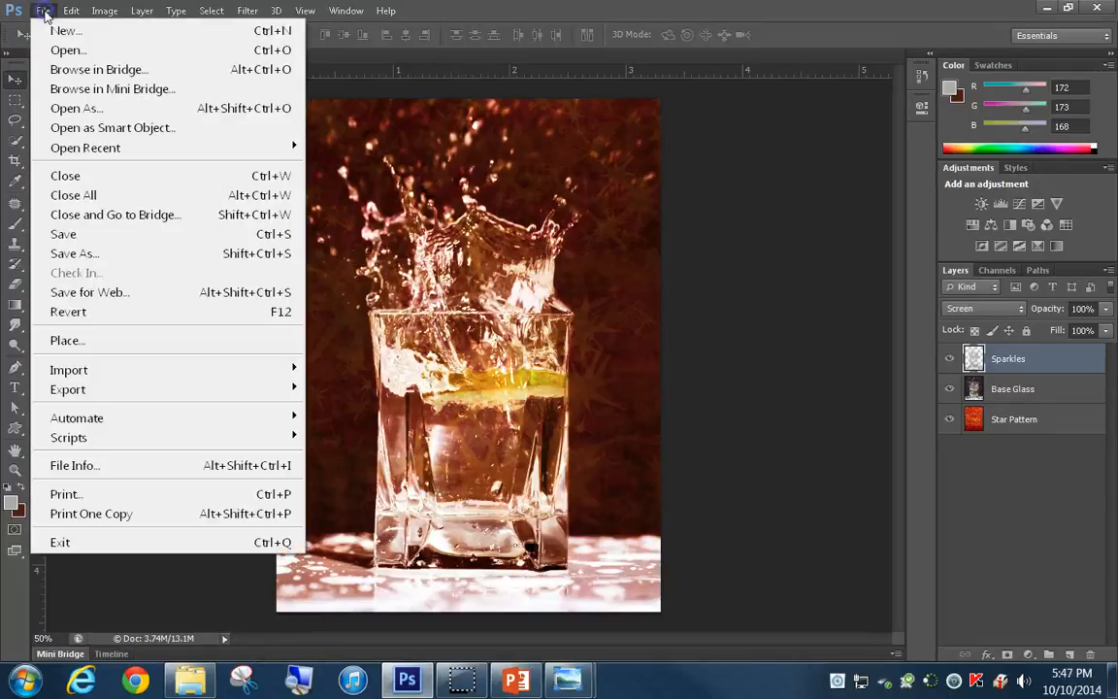
left_click(97, 254)
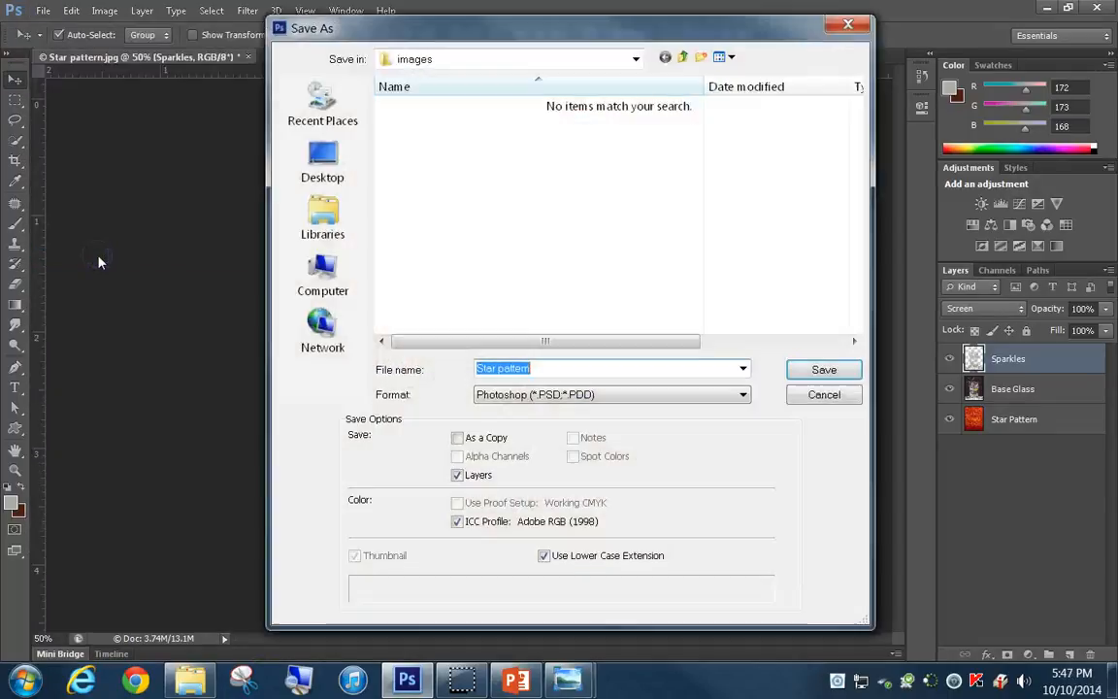
left_click(340, 255)
double_click(471, 262)
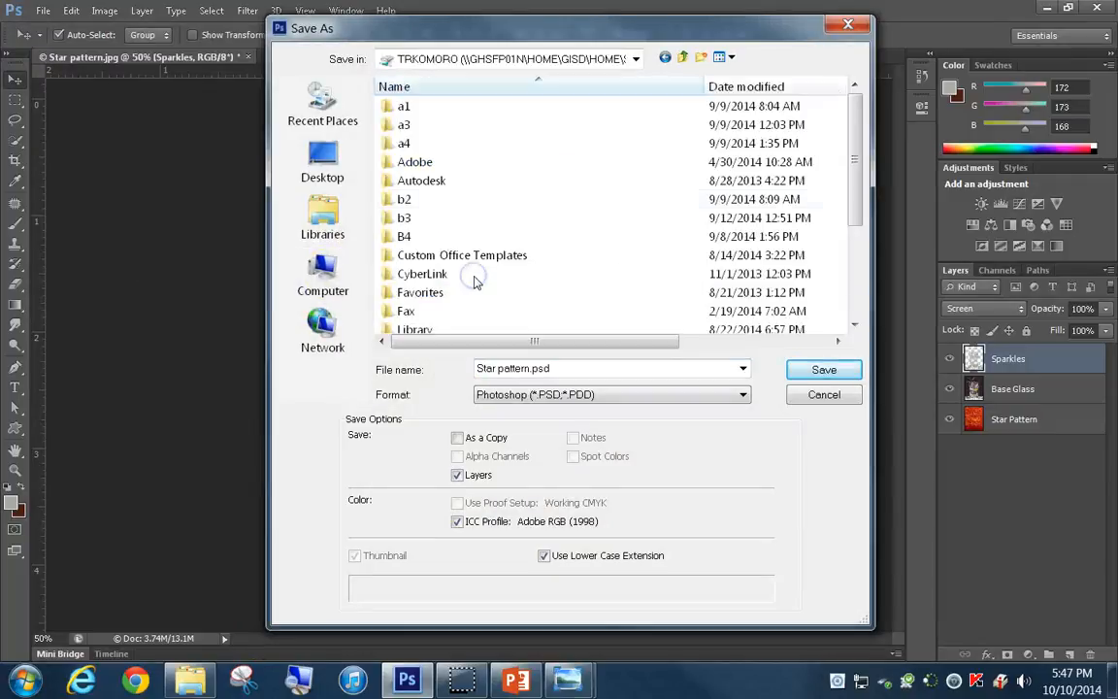
double_click(402, 106)
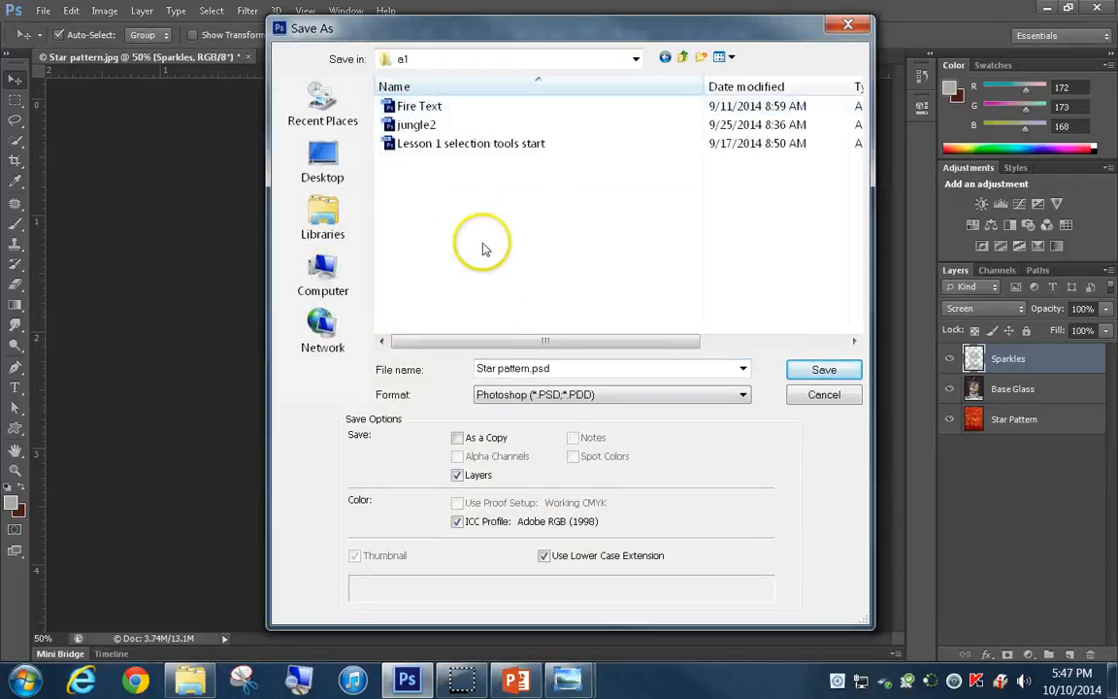
left_click(561, 368)
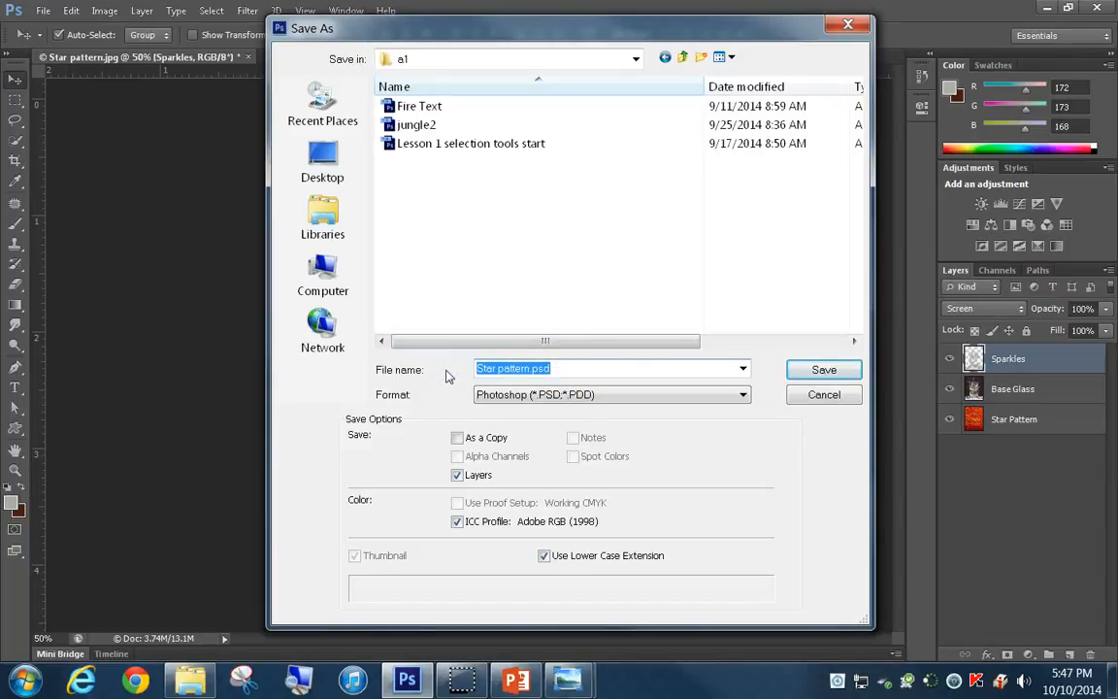
type("Me")
type("s")
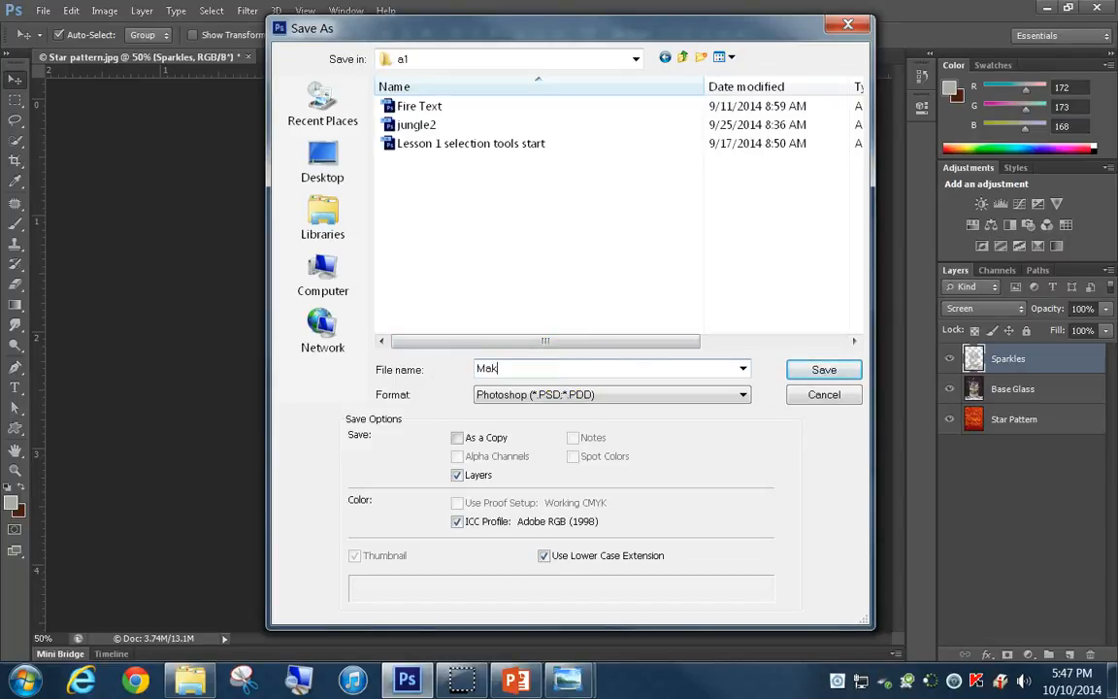
type("k Intro (Water Glass")
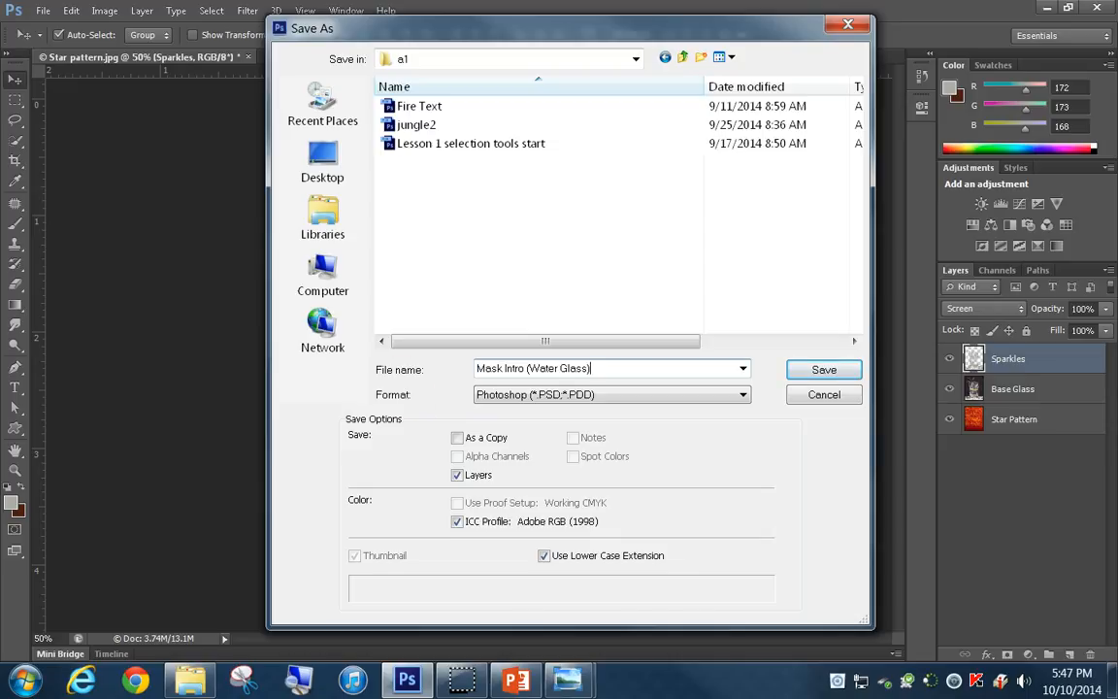
left_click(821, 373)
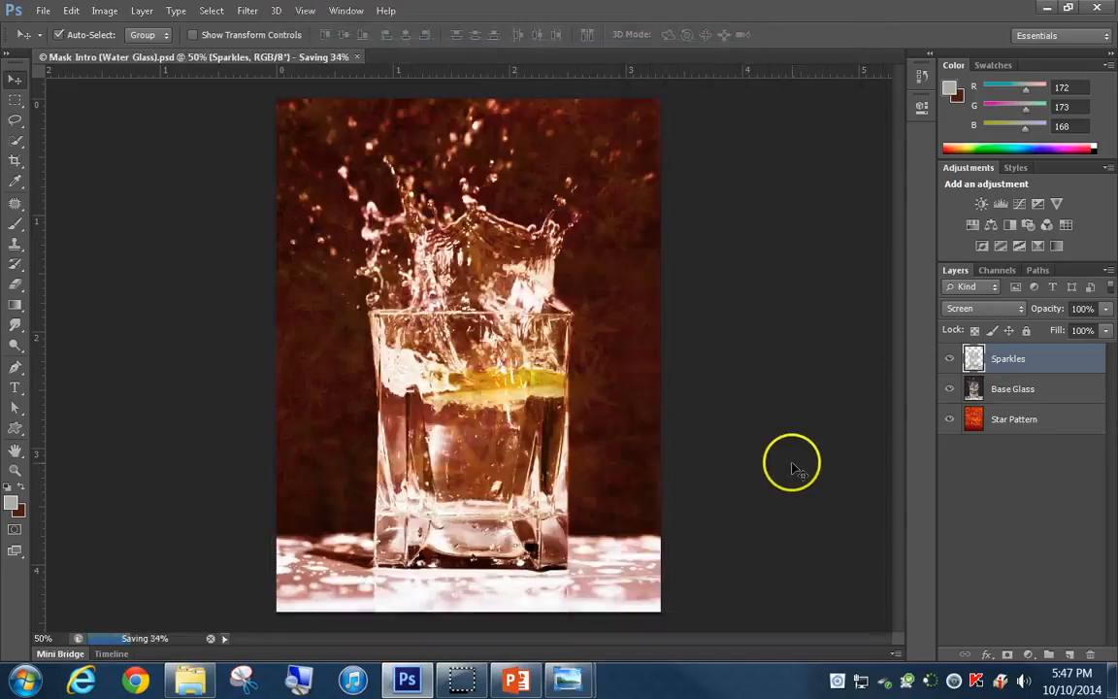